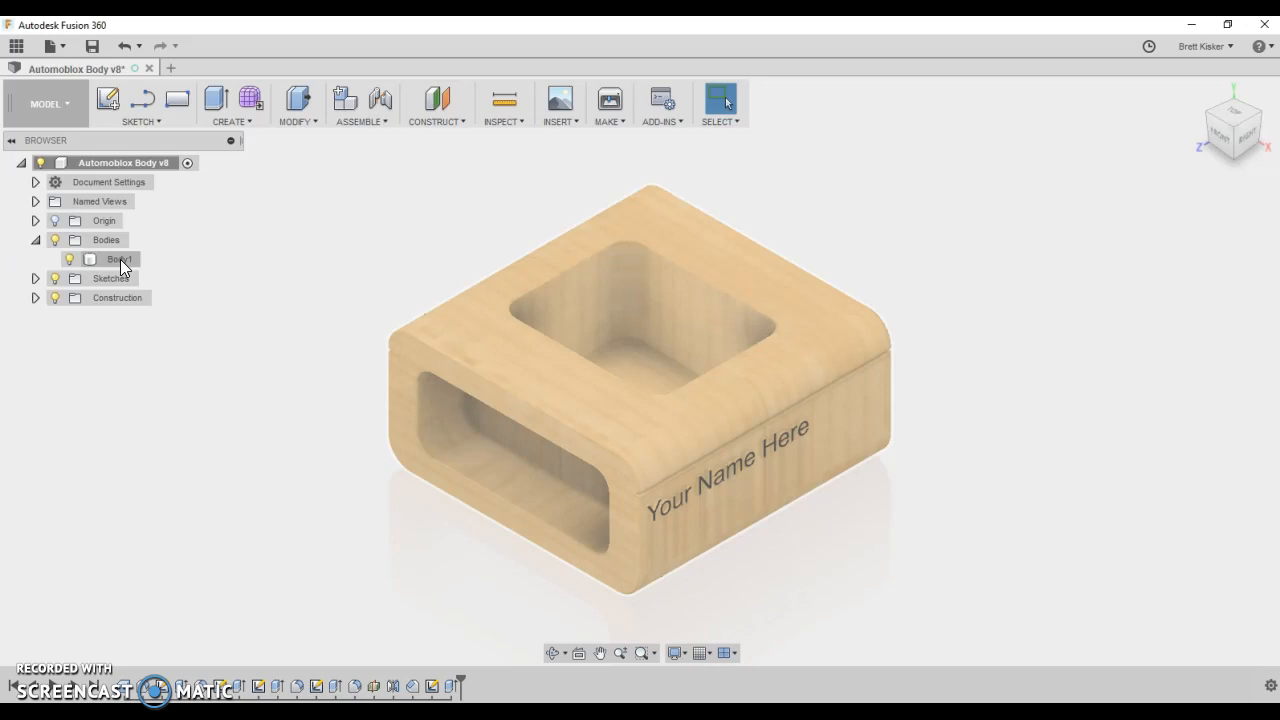
Show the physical properties of Body1, capture the Properties dialog with the Snipping Tool, and close the dialog.
{"action": "right_click", "coordinate": [120, 259]}
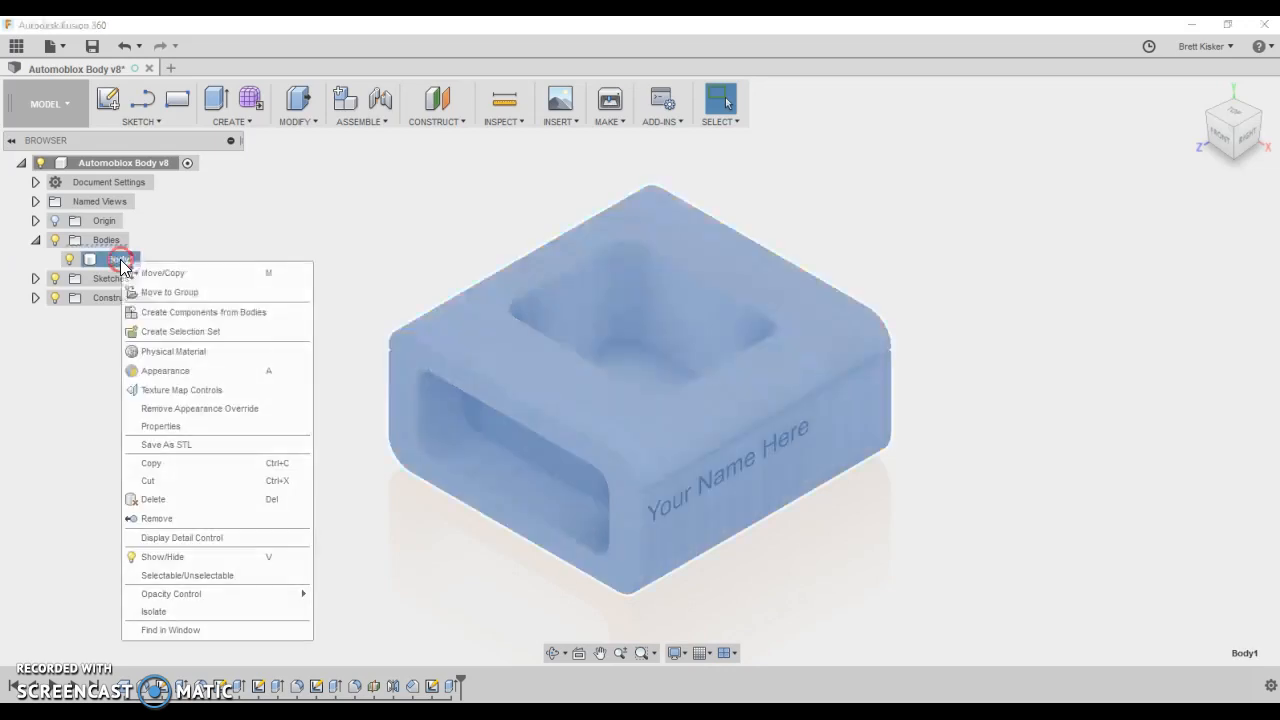
{"action": "left_click", "coordinate": [173, 428]}
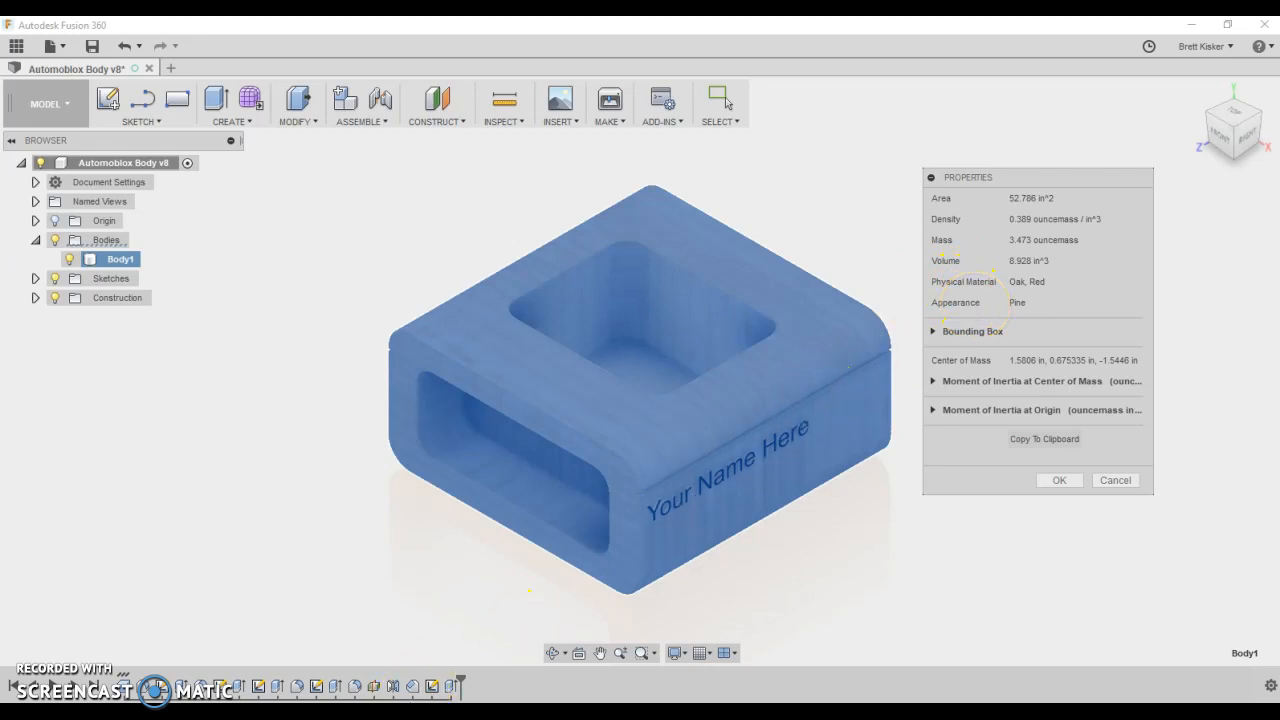
{"action": "left_click", "coordinate": [262, 697]}
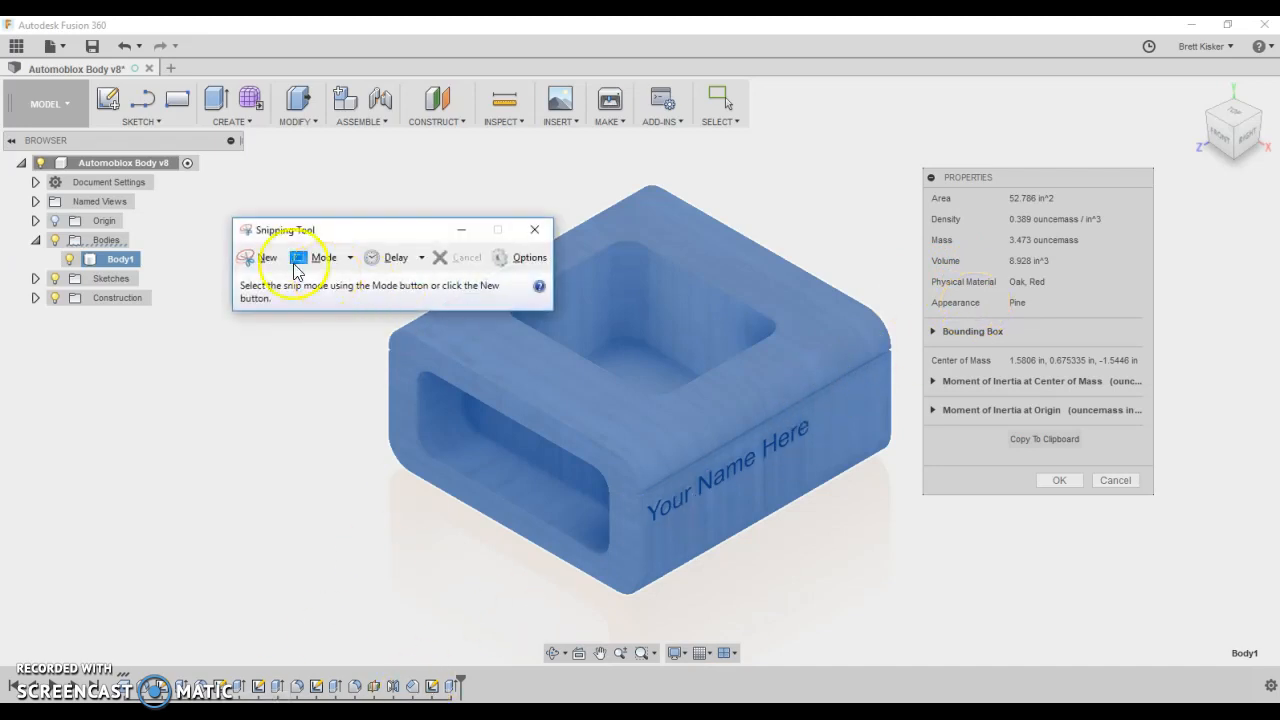
{"action": "left_click", "coordinate": [262, 257]}
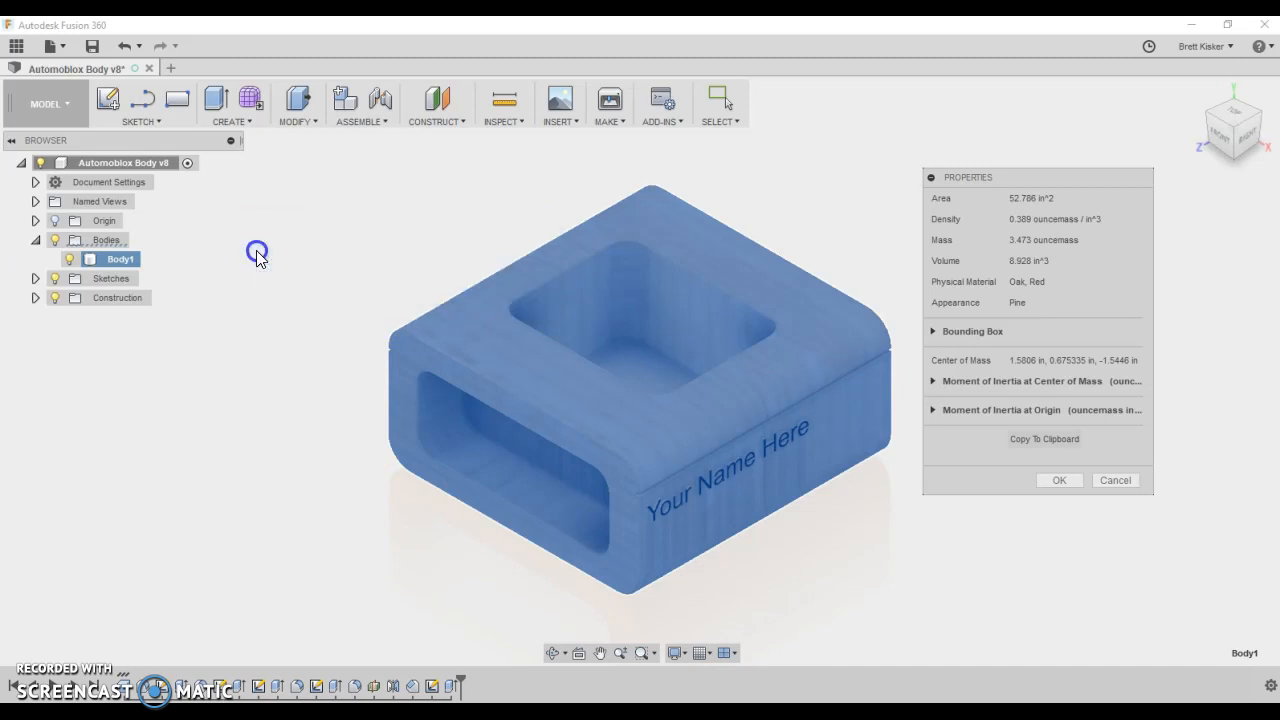
{"action": "left_click_drag", "start_coordinate": [910, 157], "coordinate": [1160, 506]}
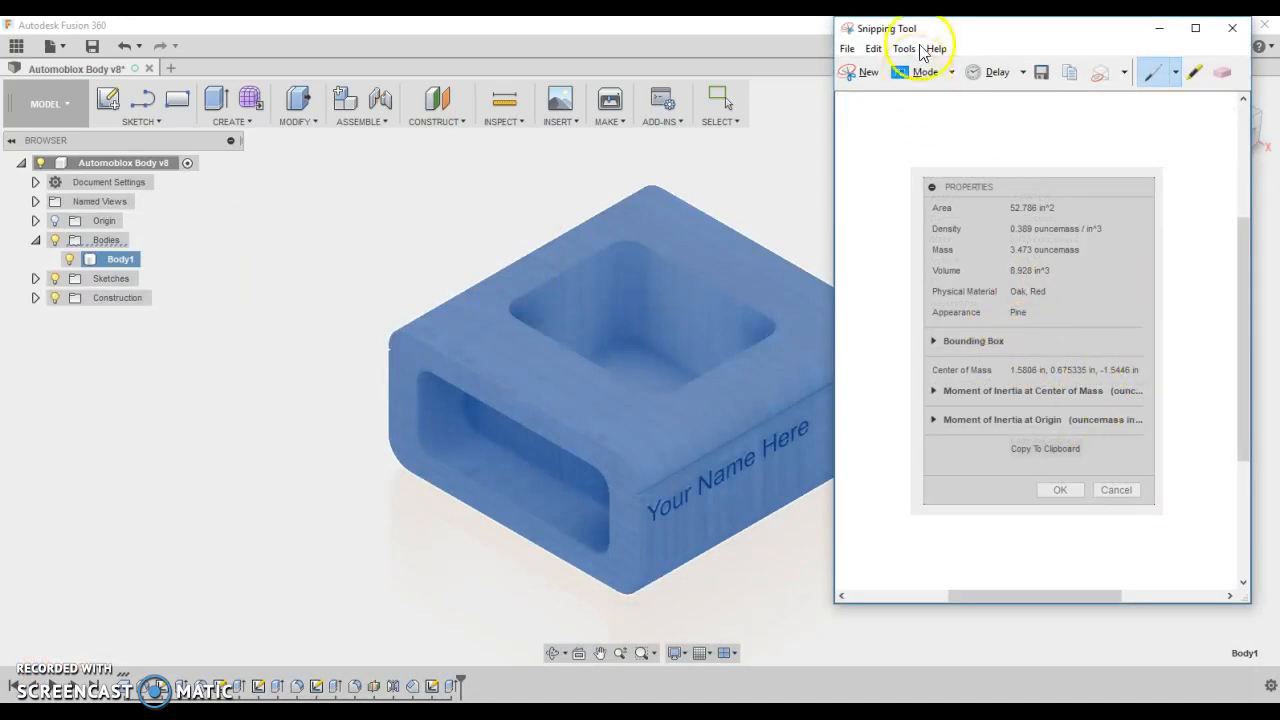
{"action": "left_click_drag", "start_coordinate": [940, 30], "coordinate": [962, 53]}
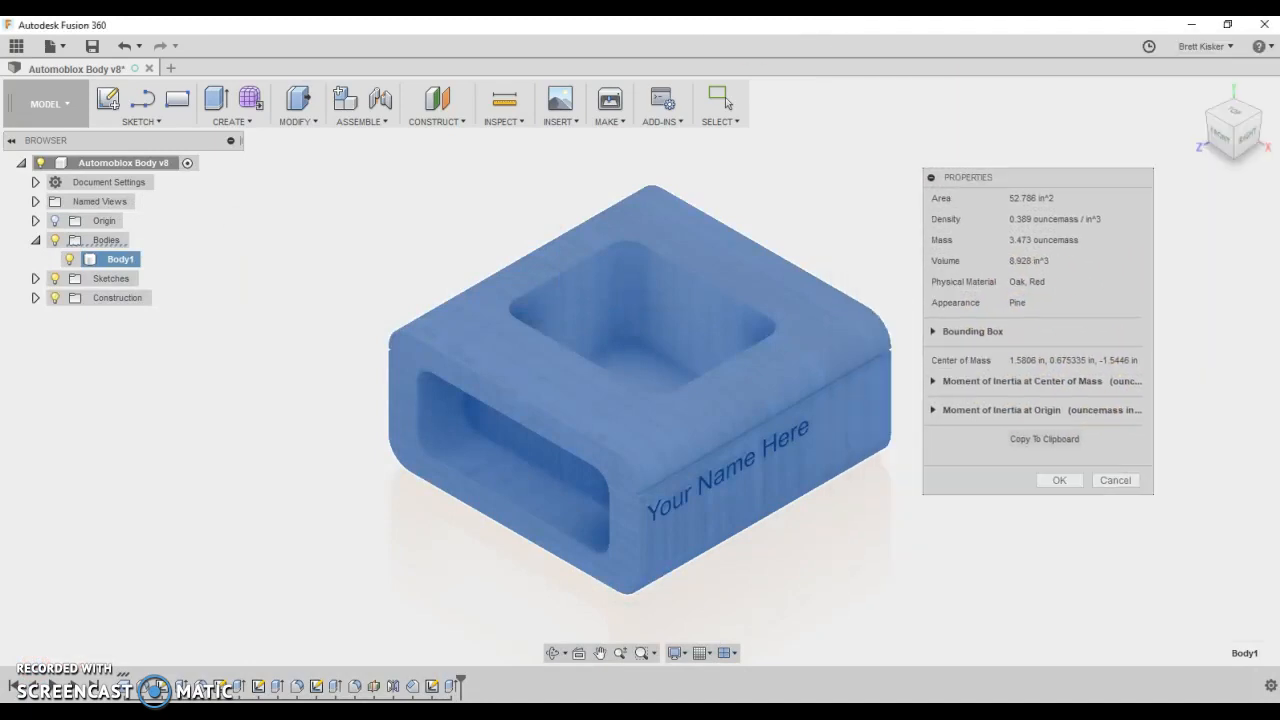
{"action": "left_click", "coordinate": [1121, 480]}
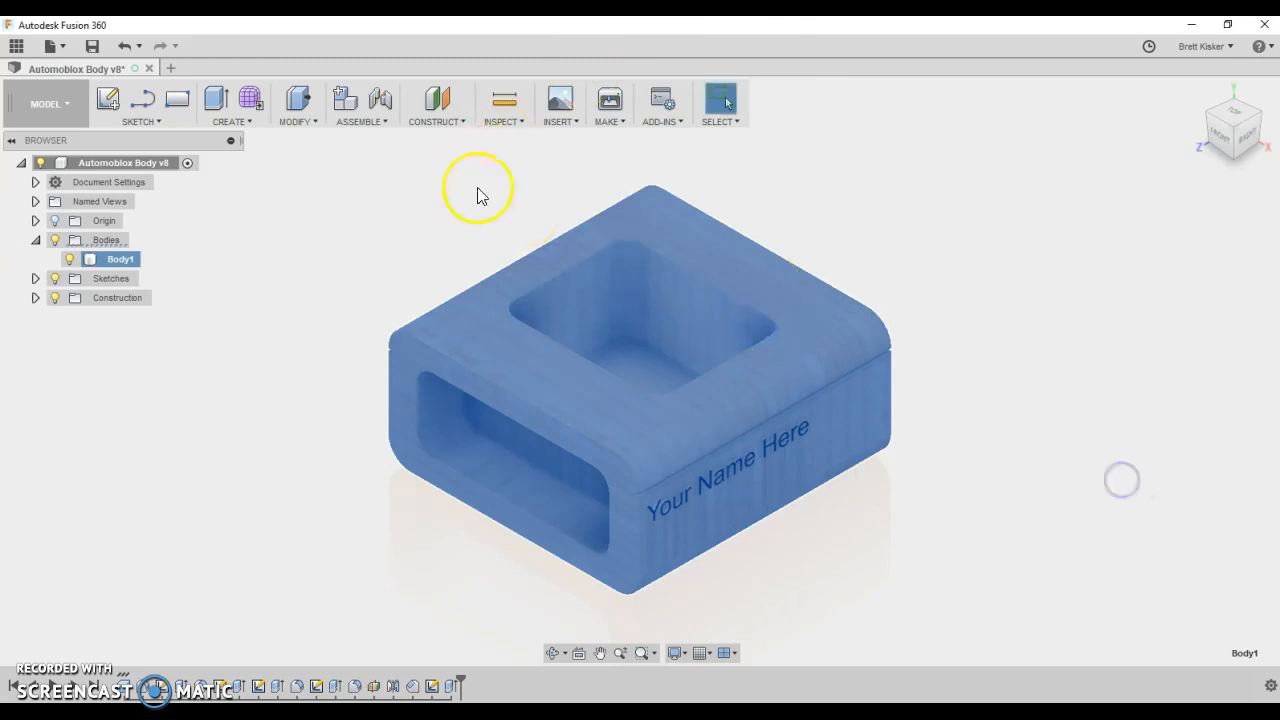
{"action": "left_click", "coordinate": [453, 193]}
Create a new drawing from the design using the English Title Block template.
{"action": "left_click", "coordinate": [46, 104]}
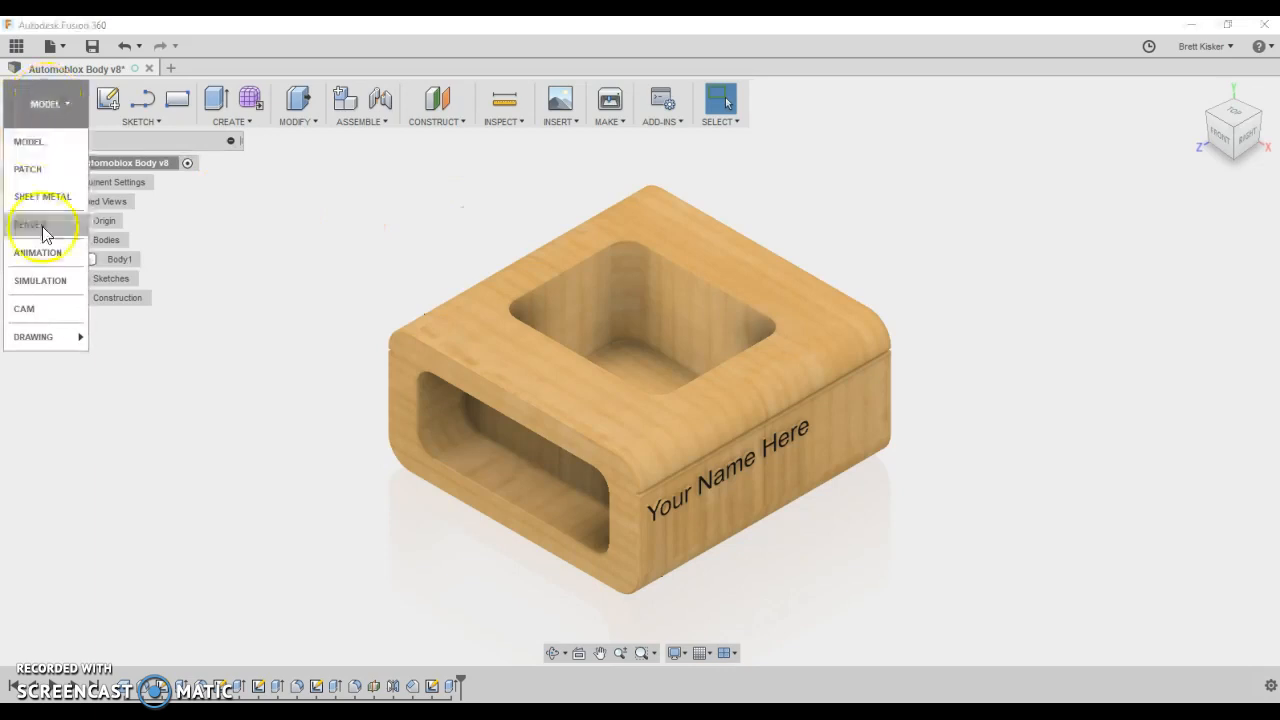
{"action": "left_click", "coordinate": [75, 342]}
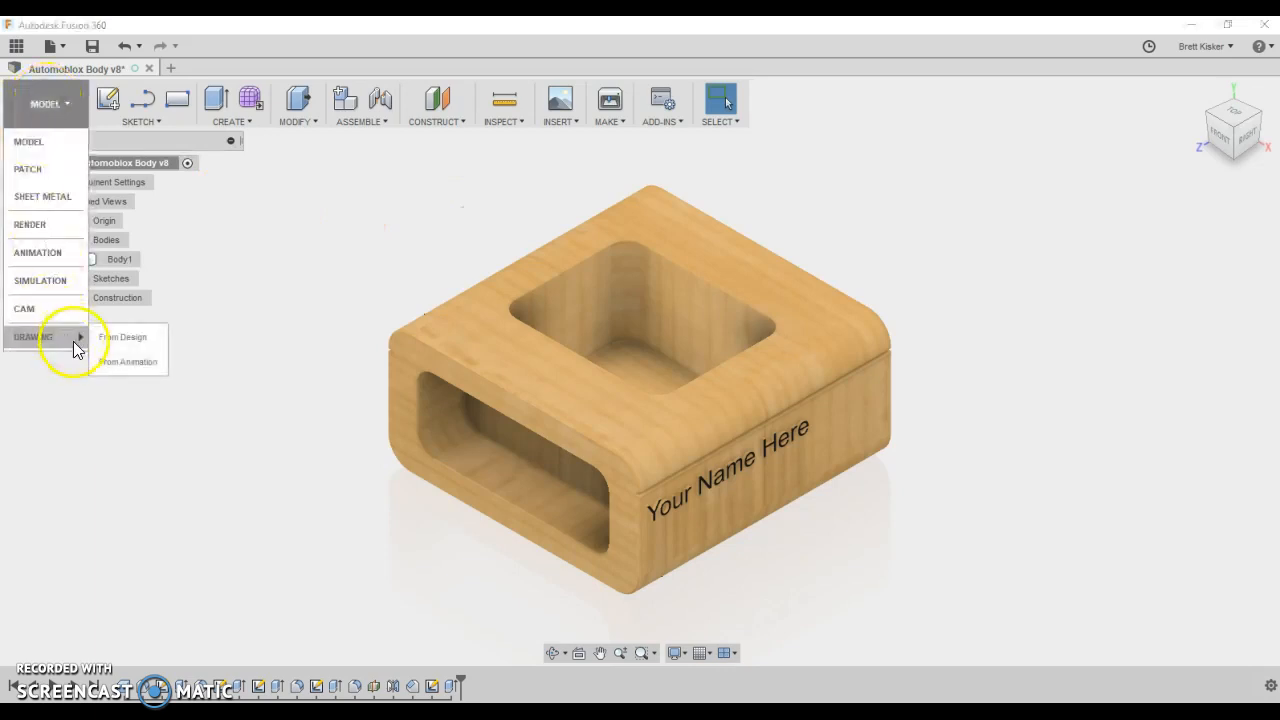
{"action": "left_click", "coordinate": [127, 344]}
{"action": "left_click", "coordinate": [614, 357]}
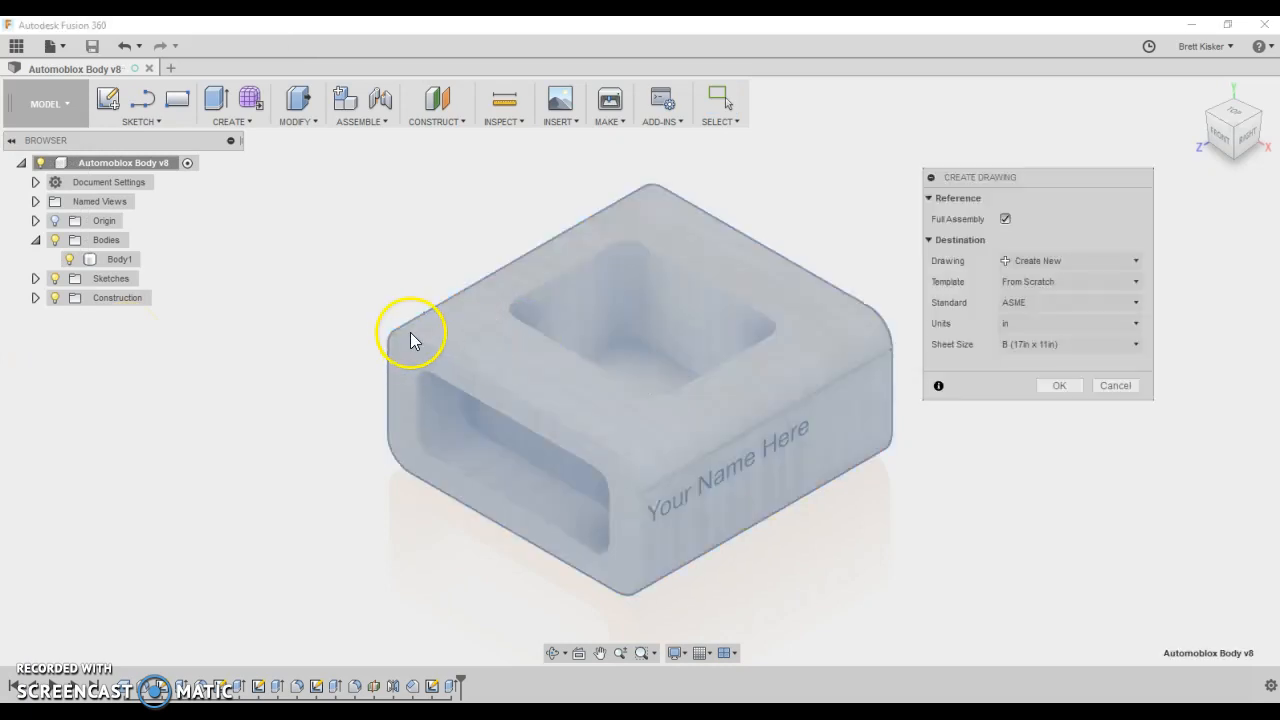
{"action": "left_click", "coordinate": [1011, 283]}
{"action": "left_click", "coordinate": [1037, 320]}
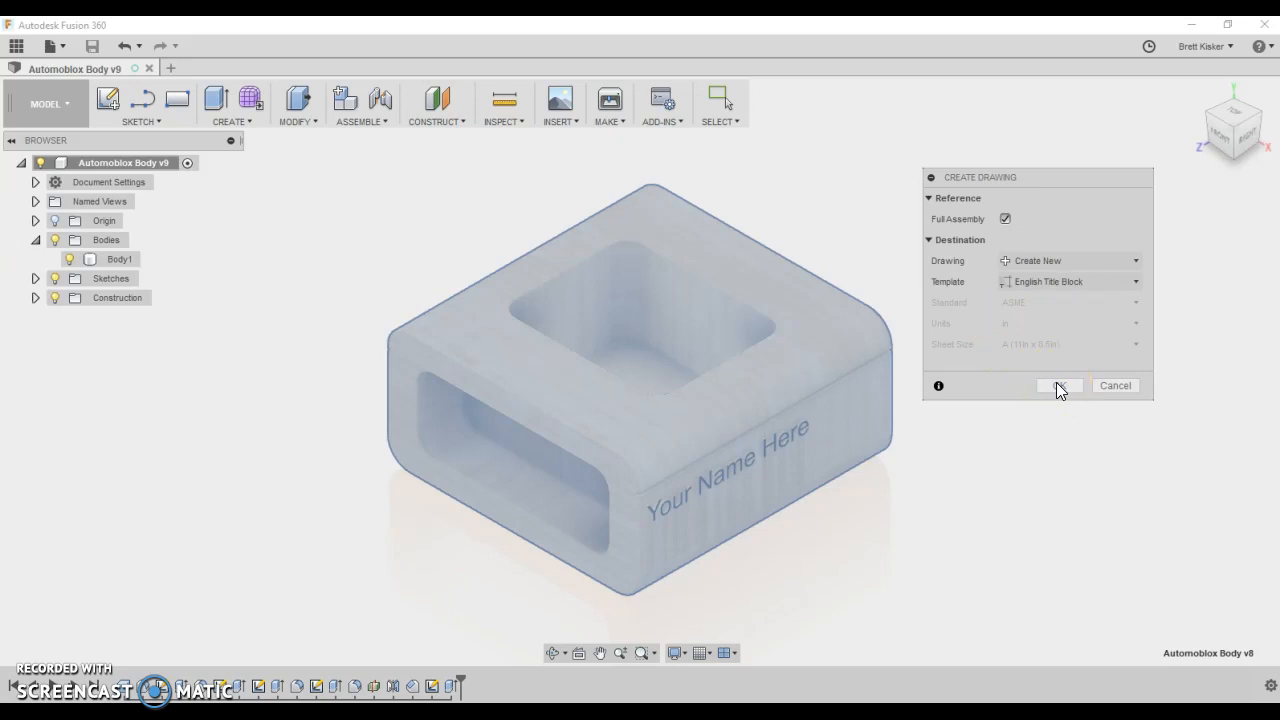
{"action": "left_click", "coordinate": [1006, 219]}
{"action": "left_click", "coordinate": [1062, 385]}
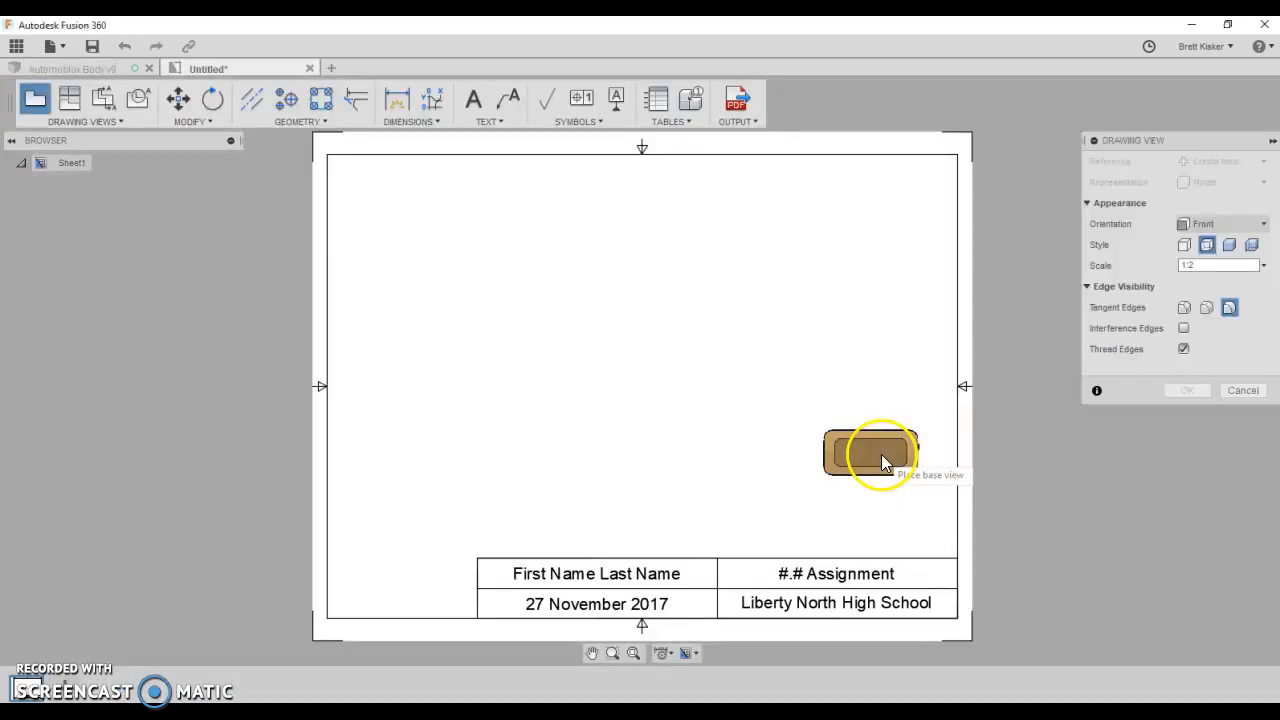
Place a base view of the body in the upper-left area of the sheet with HOME orientation and a scale of 1.25.
{"action": "left_click", "coordinate": [1225, 224]}
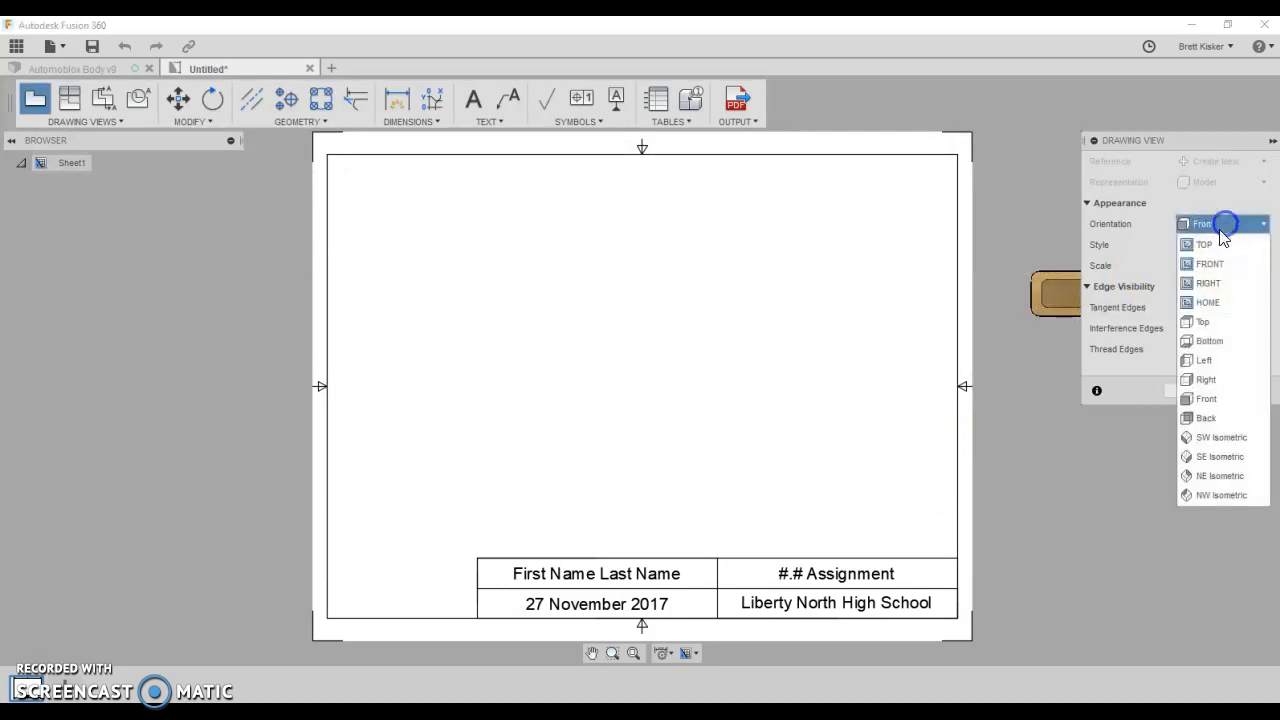
{"action": "left_click", "coordinate": [1201, 303]}
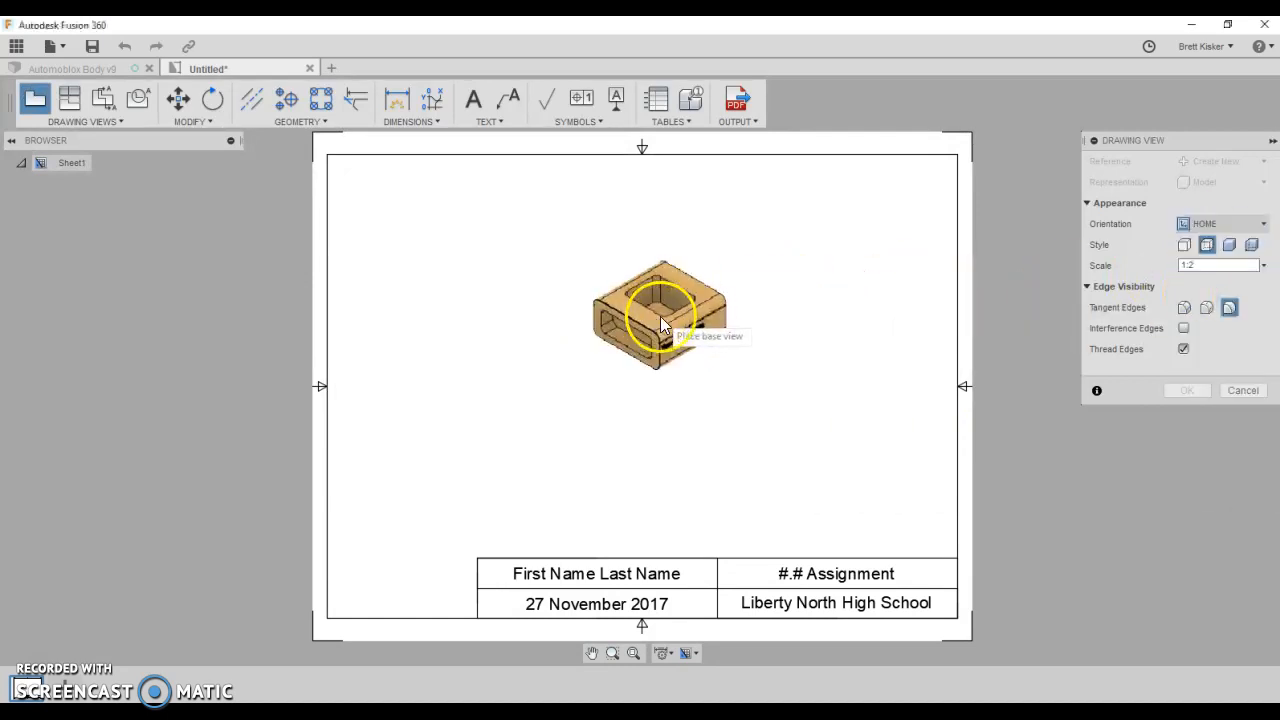
{"action": "left_click", "coordinate": [1160, 268]}
{"action": "type", "text": "2"}
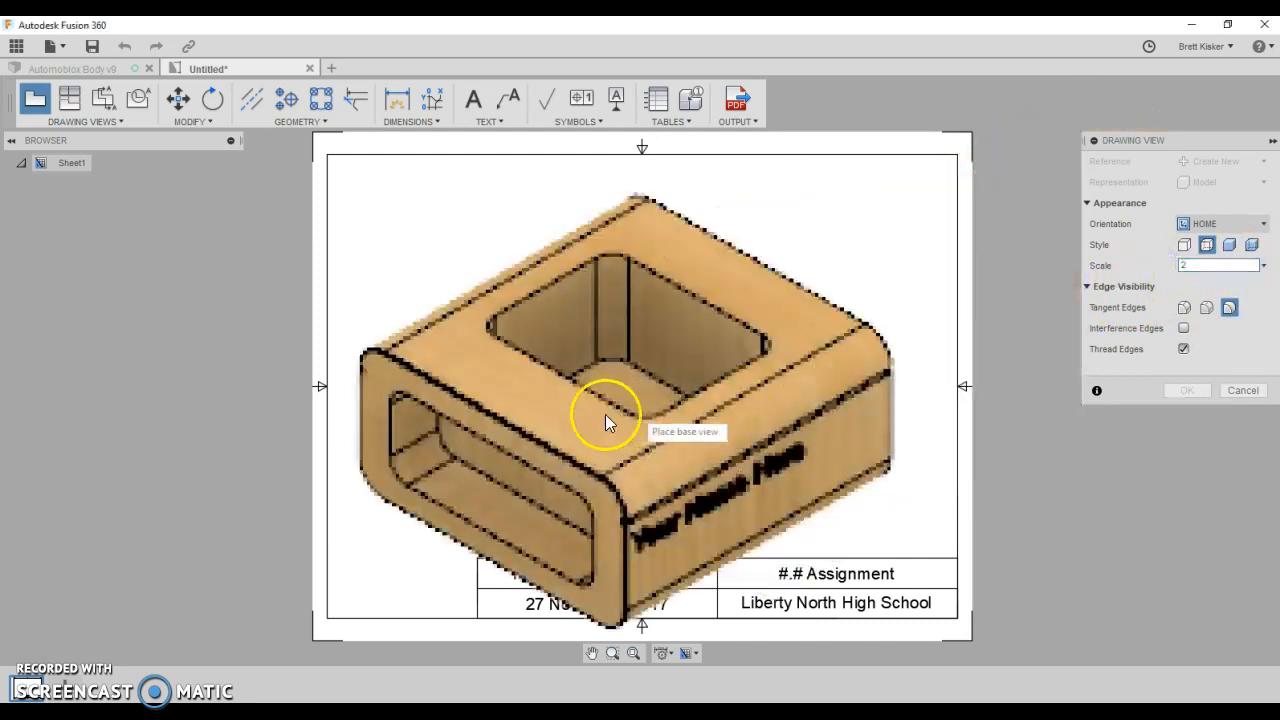
{"action": "left_click", "coordinate": [1128, 268]}
{"action": "type", "text": "1"}
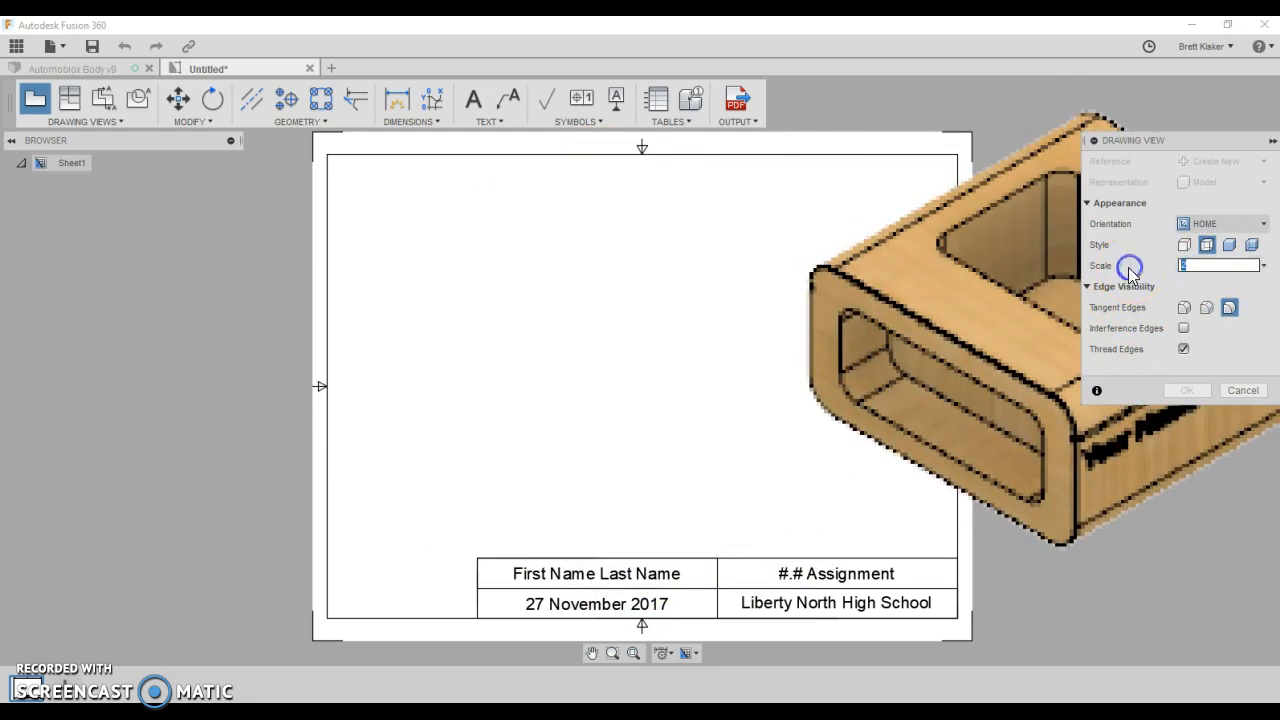
{"action": "type", "text": ".25"}
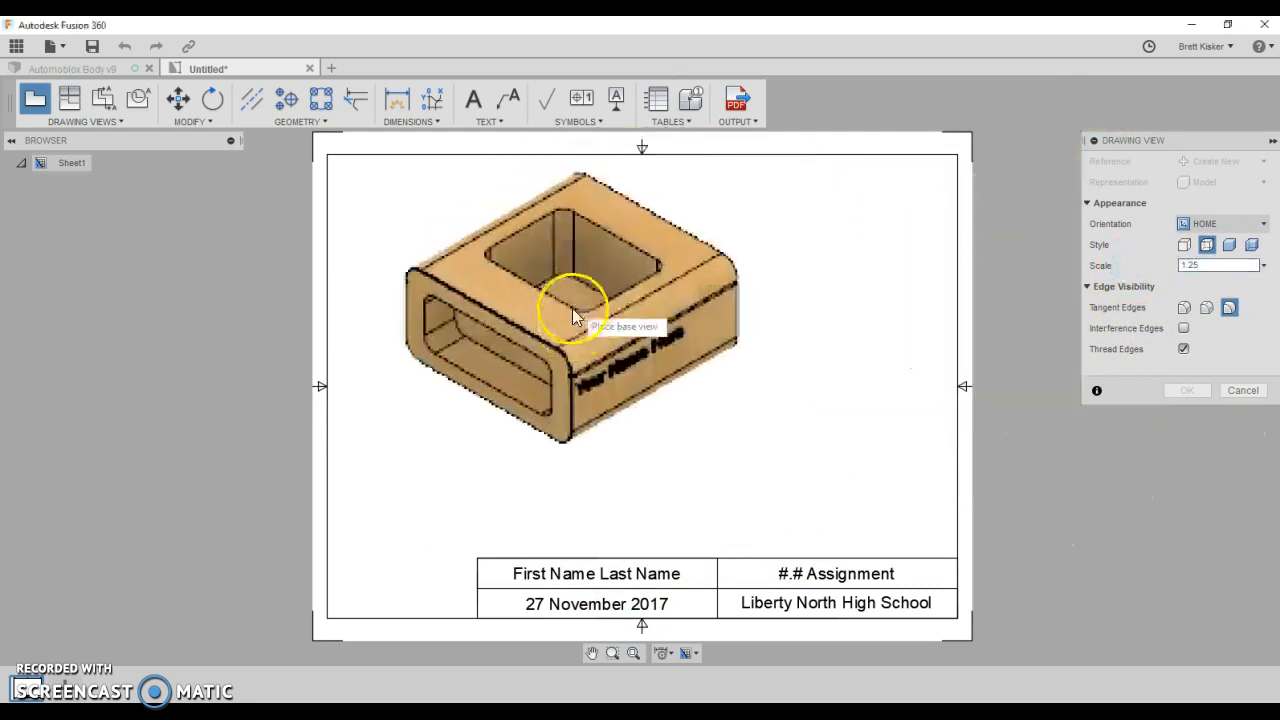
{"action": "left_click", "coordinate": [520, 336]}
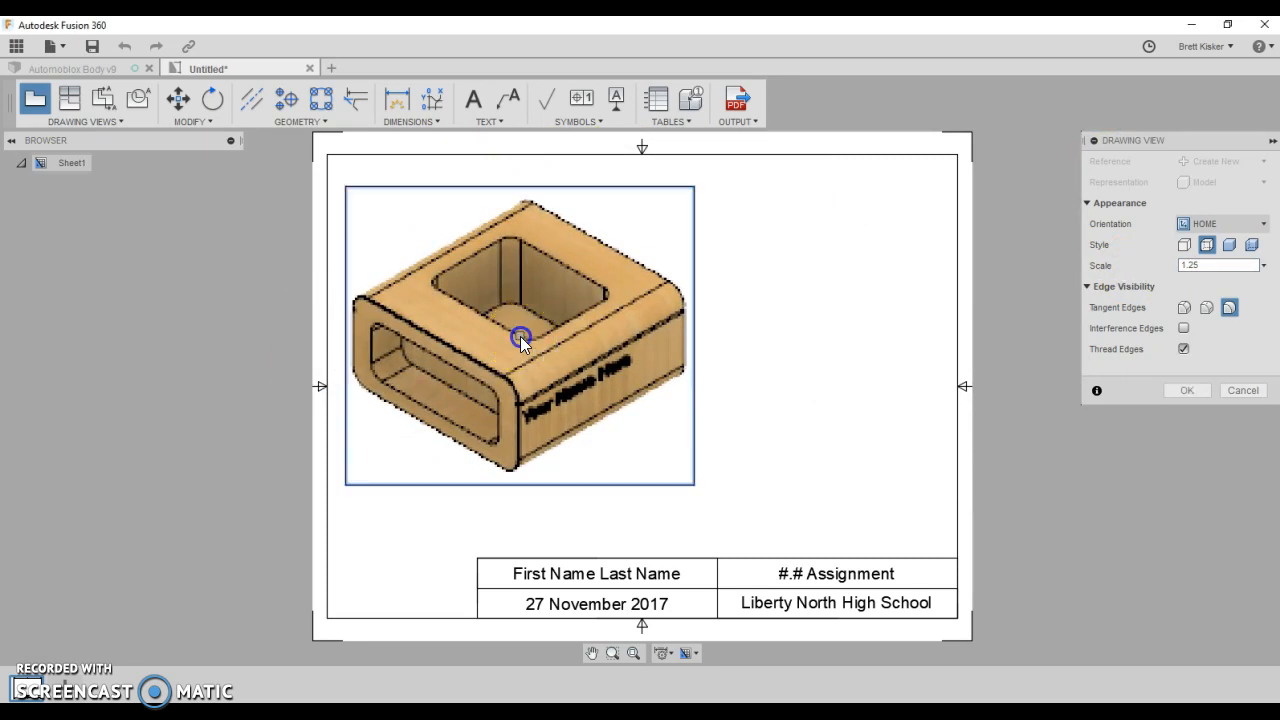
Set the base view's style to Shaded and finish the view.
{"action": "left_click", "coordinate": [1230, 247]}
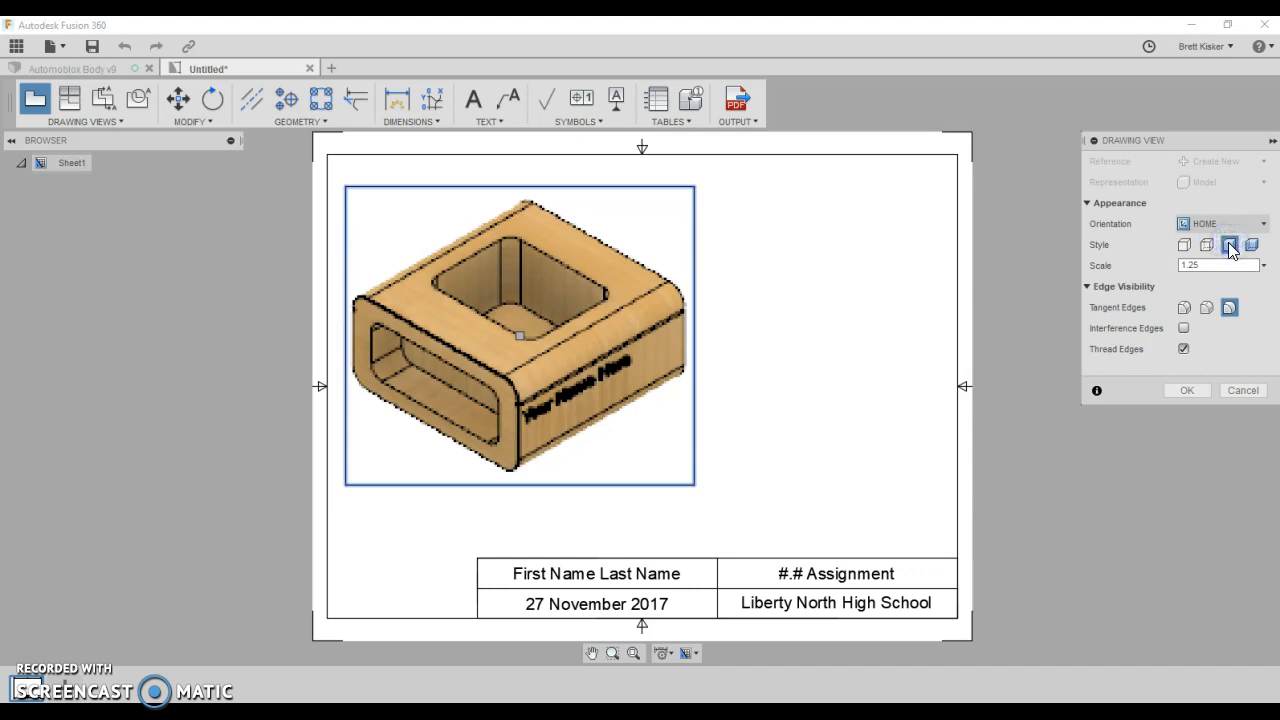
{"action": "left_click", "coordinate": [1190, 391]}
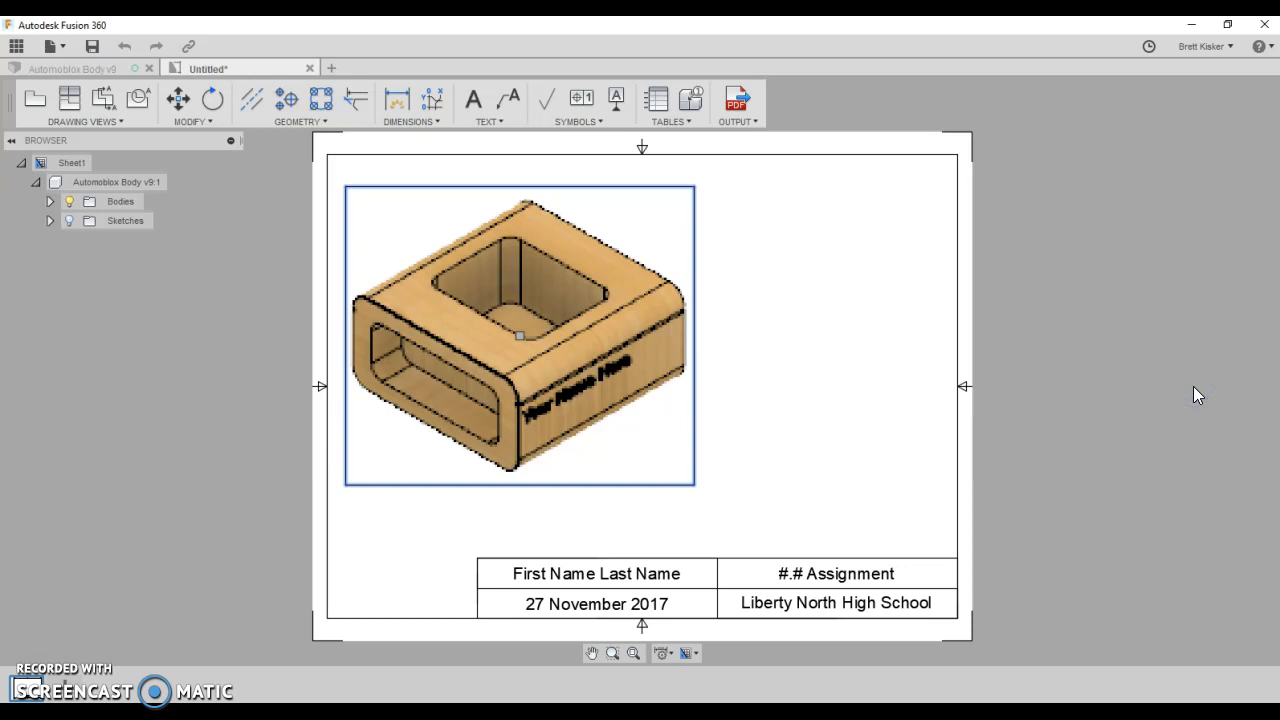
{"action": "left_click", "coordinate": [791, 429]}
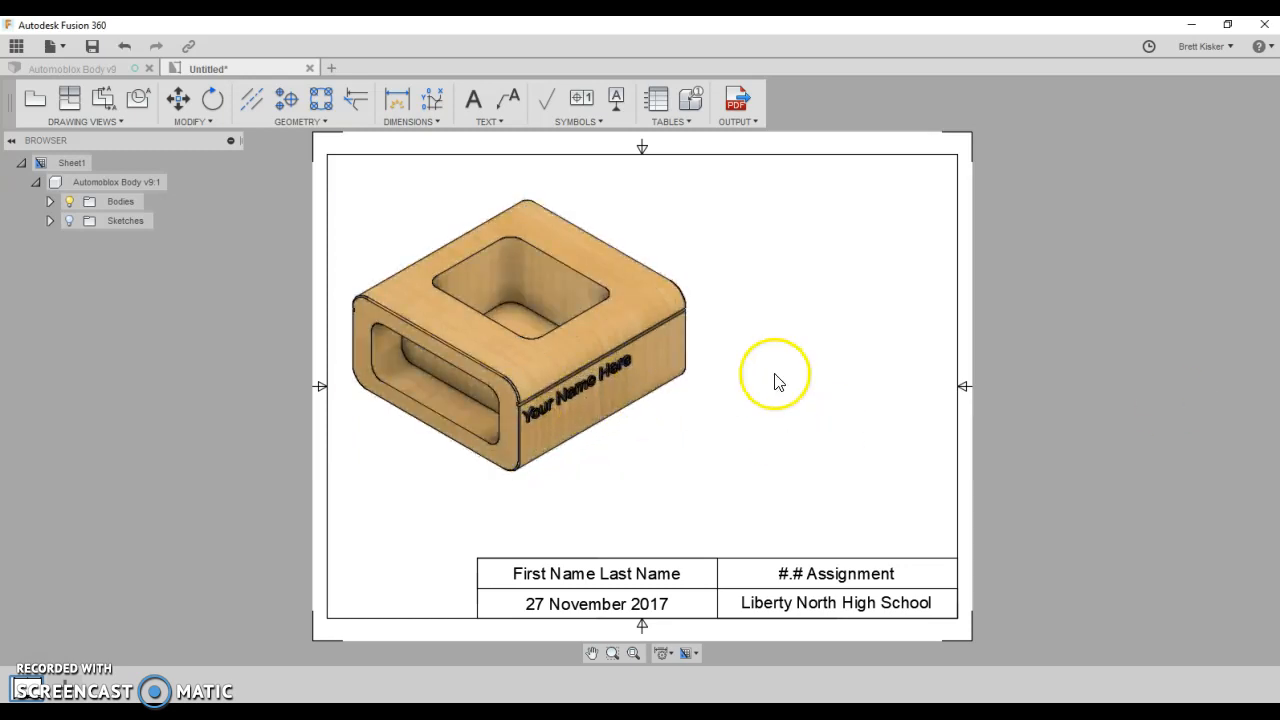
Insert an empty table near the upper-right corner of the drawing sheet.
{"action": "scroll", "coordinate": [709, 400], "scroll_direction": "up", "scroll_amount": 2}
{"action": "middle_click_drag", "start_coordinate": [726, 409], "coordinate": [747, 439]}
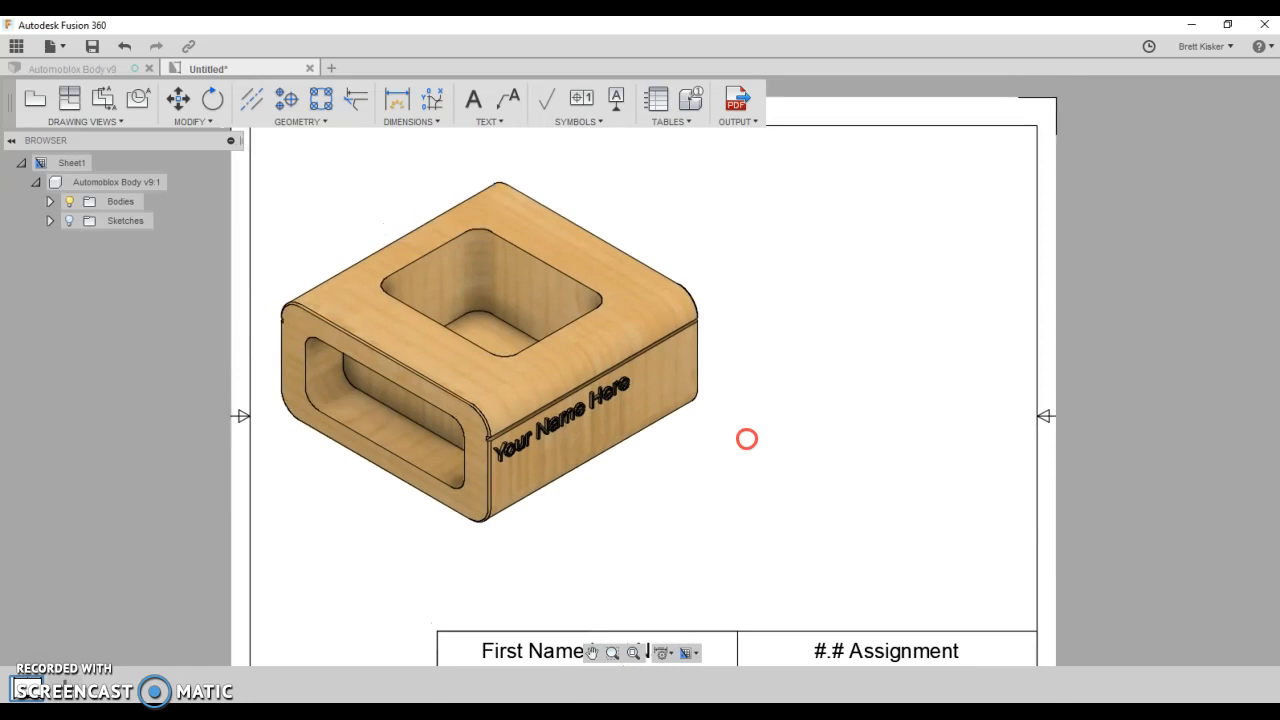
{"action": "scroll", "coordinate": [747, 439], "scroll_direction": "down", "scroll_amount": 1}
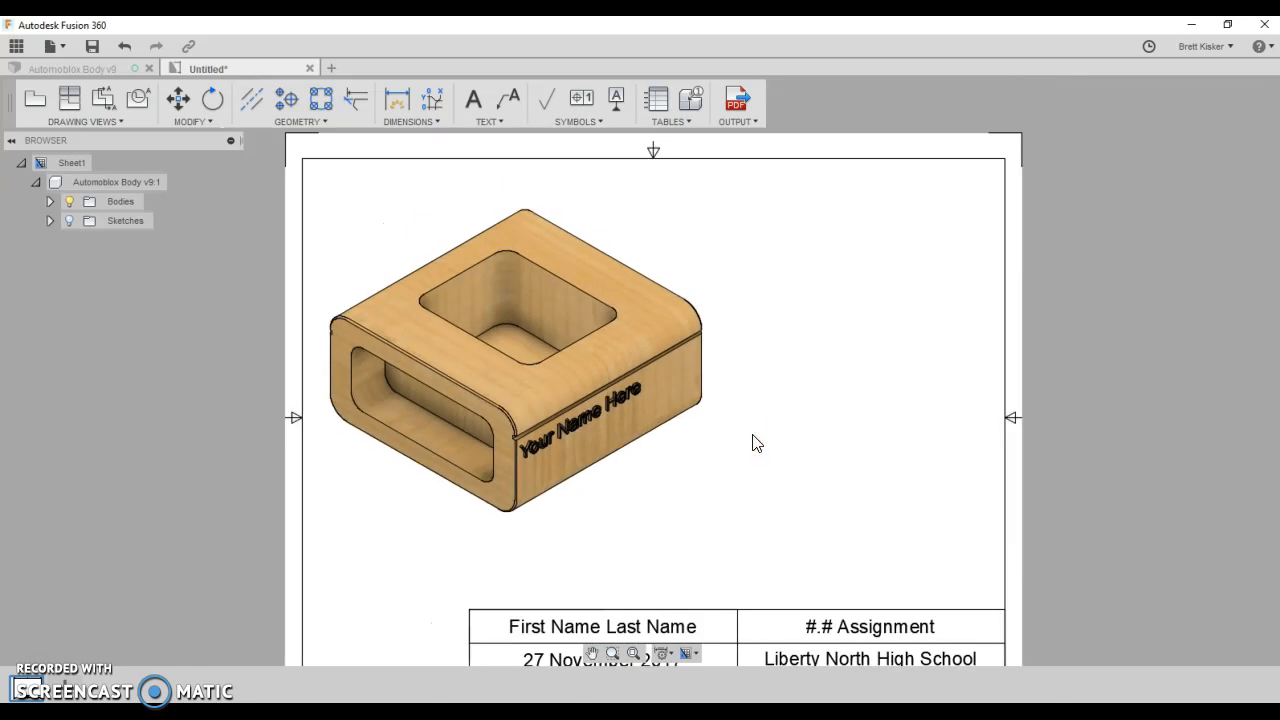
{"action": "middle_click_drag", "start_coordinate": [748, 433], "coordinate": [746, 436]}
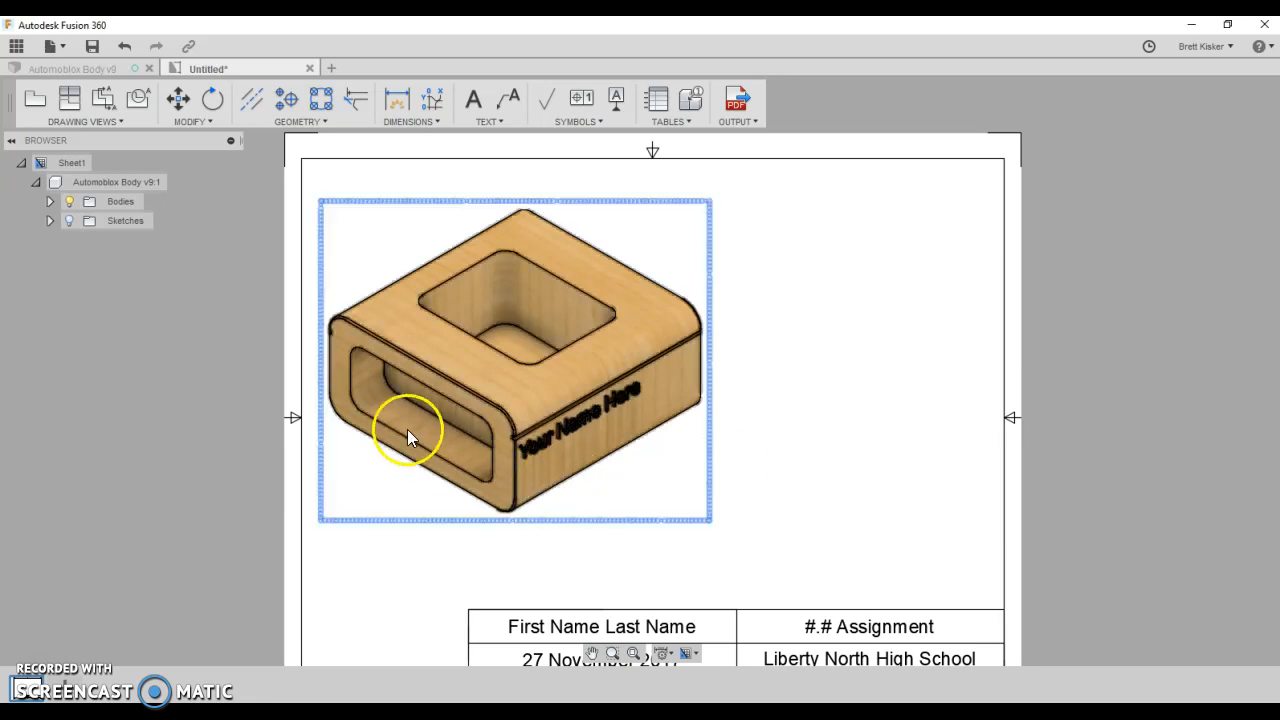
{"action": "left_click", "coordinate": [657, 114]}
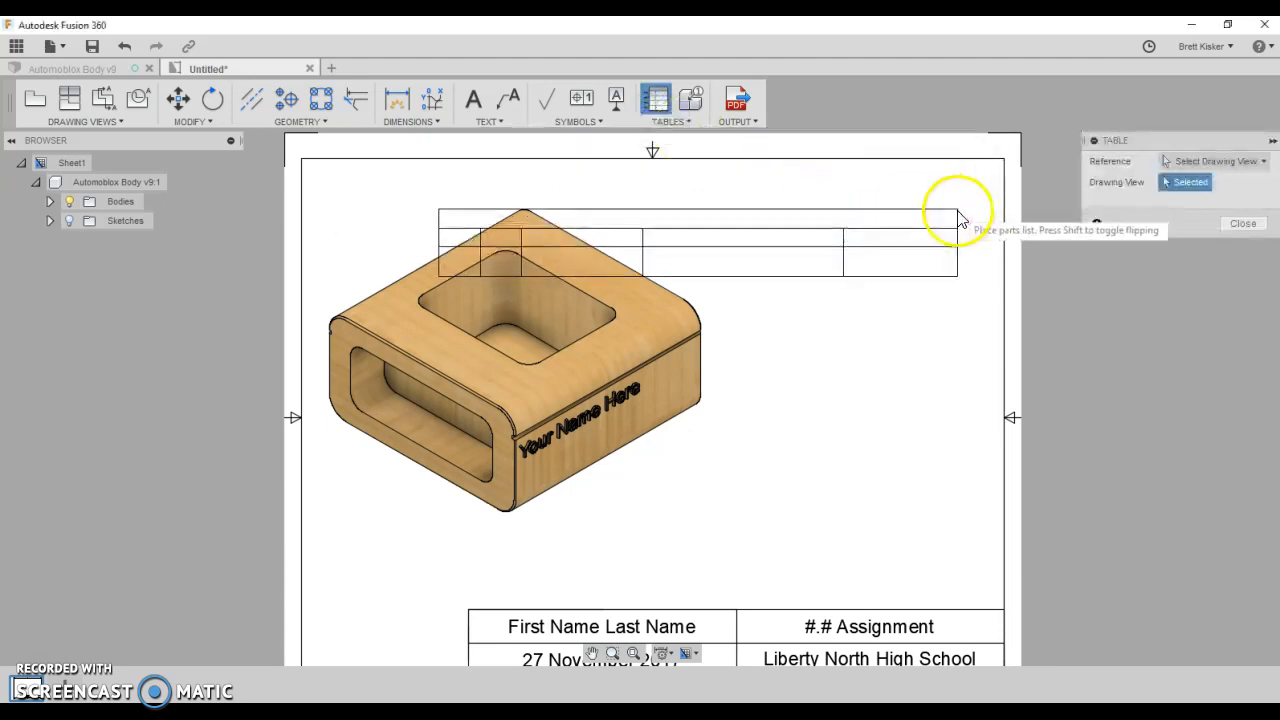
{"action": "left_click", "coordinate": [1166, 163]}
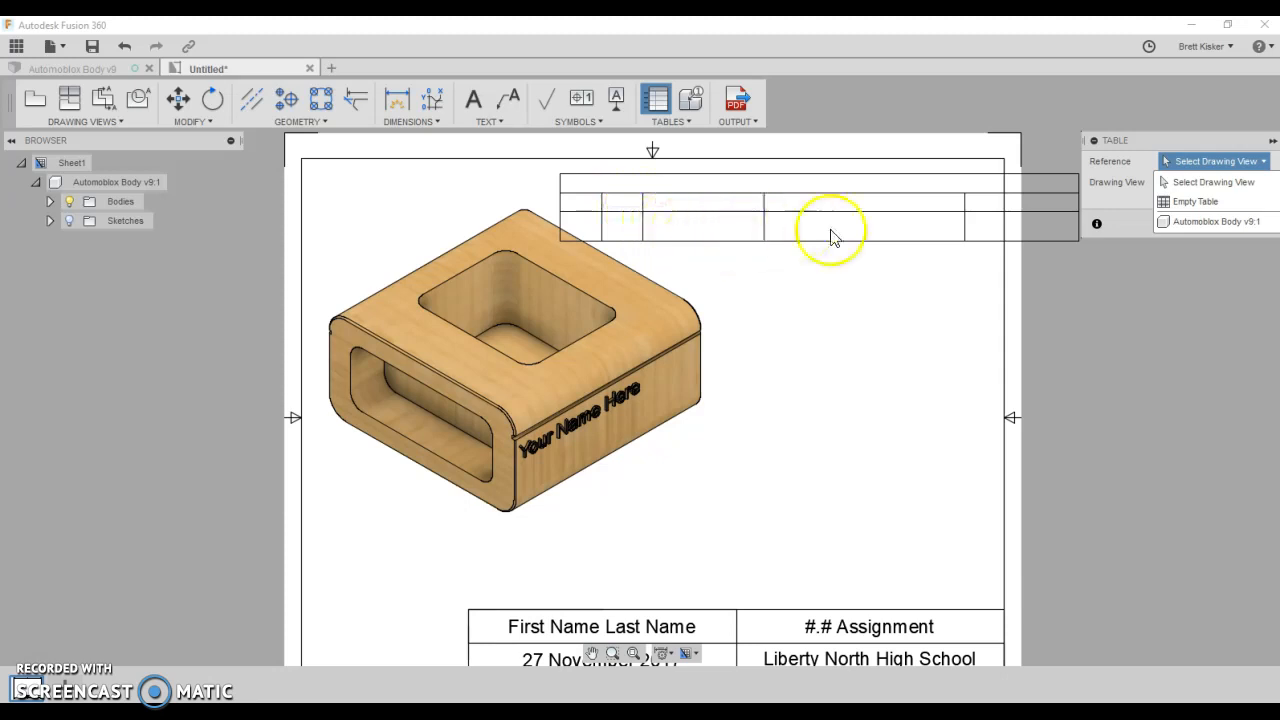
{"action": "left_click", "coordinate": [1170, 203]}
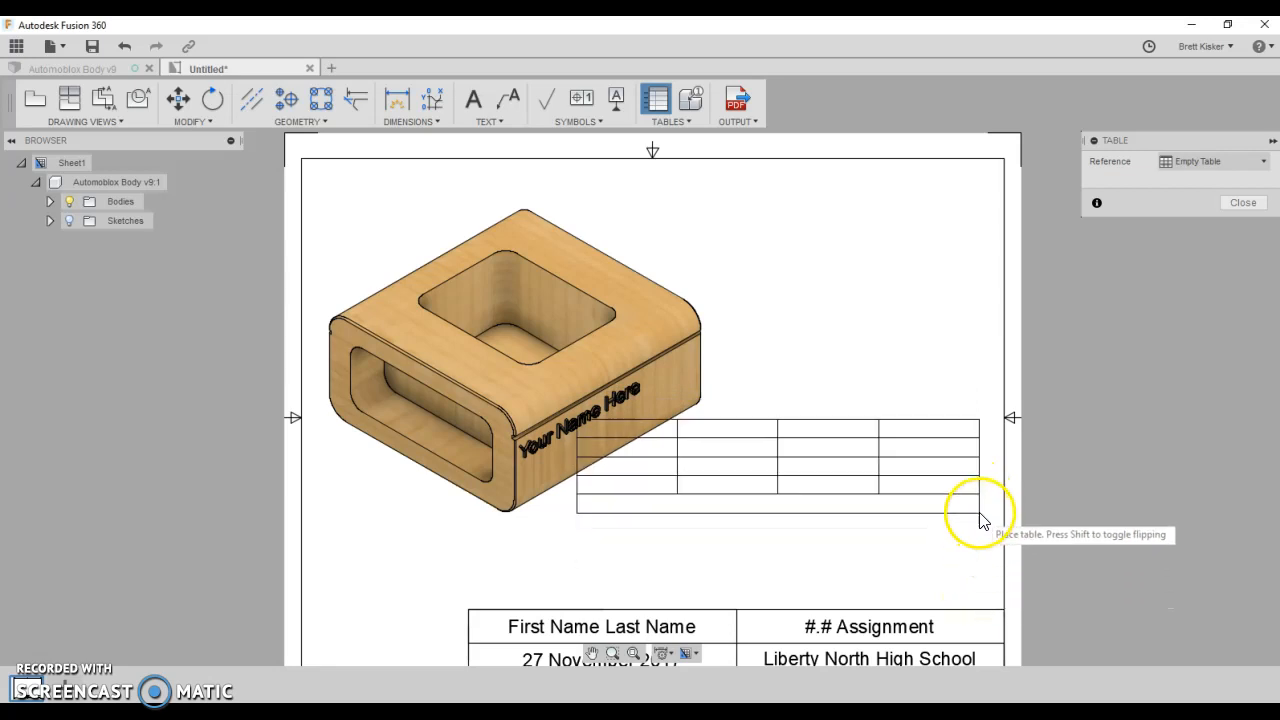
{"action": "left_click", "coordinate": [985, 178]}
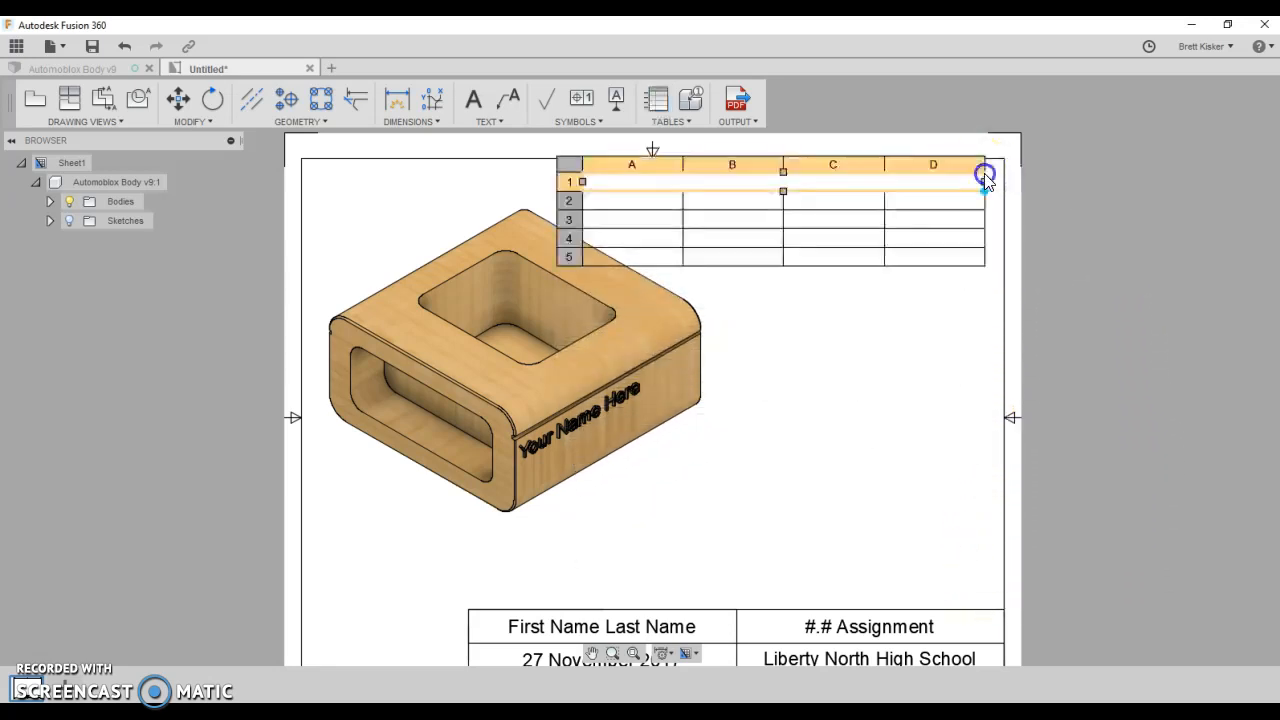
Enter "Physical Properties" as the title in the table's first row.
{"action": "double_click", "coordinate": [893, 187]}
{"action": "type", "text": "Propert"}
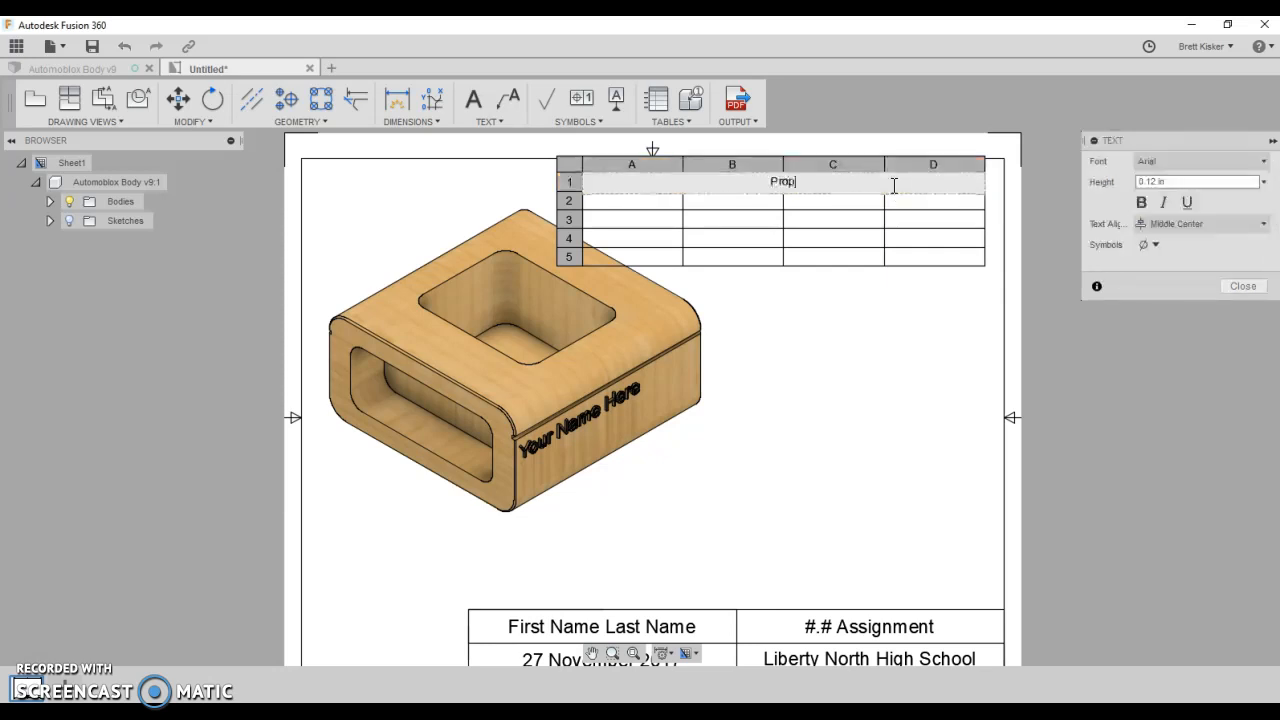
{"action": "key", "text": "BackSpace"}
{"action": "key", "text": "BackSpace"}
{"action": "key", "text": "BackSpace"}
{"action": "key", "text": "BackSpace"}
{"action": "key", "text": "BackSpace"}
{"action": "key", "text": "BackSpace"}
{"action": "type", "text": "h"}
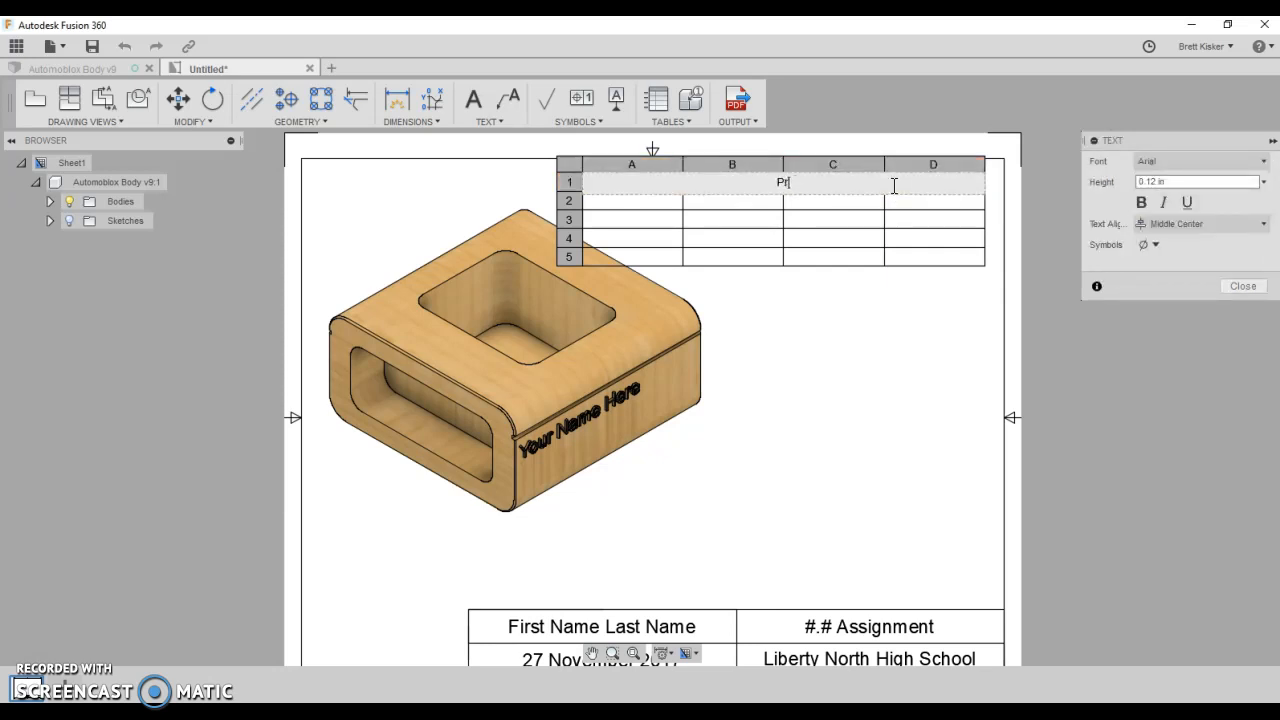
{"action": "type", "text": "ysical P"}
{"action": "type", "text": "roperties"}
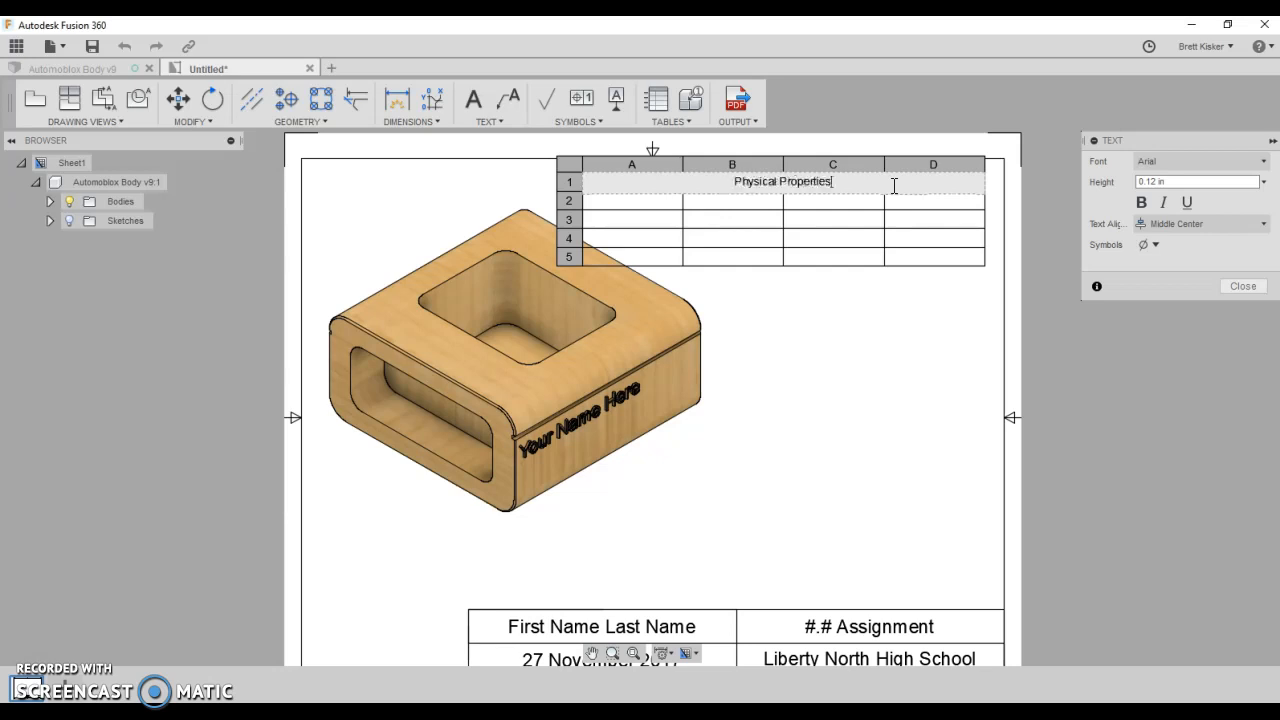
{"action": "left_click", "coordinate": [663, 203]}
Delete columns C and D from the Physical Properties table.
{"action": "left_click", "coordinate": [806, 222]}
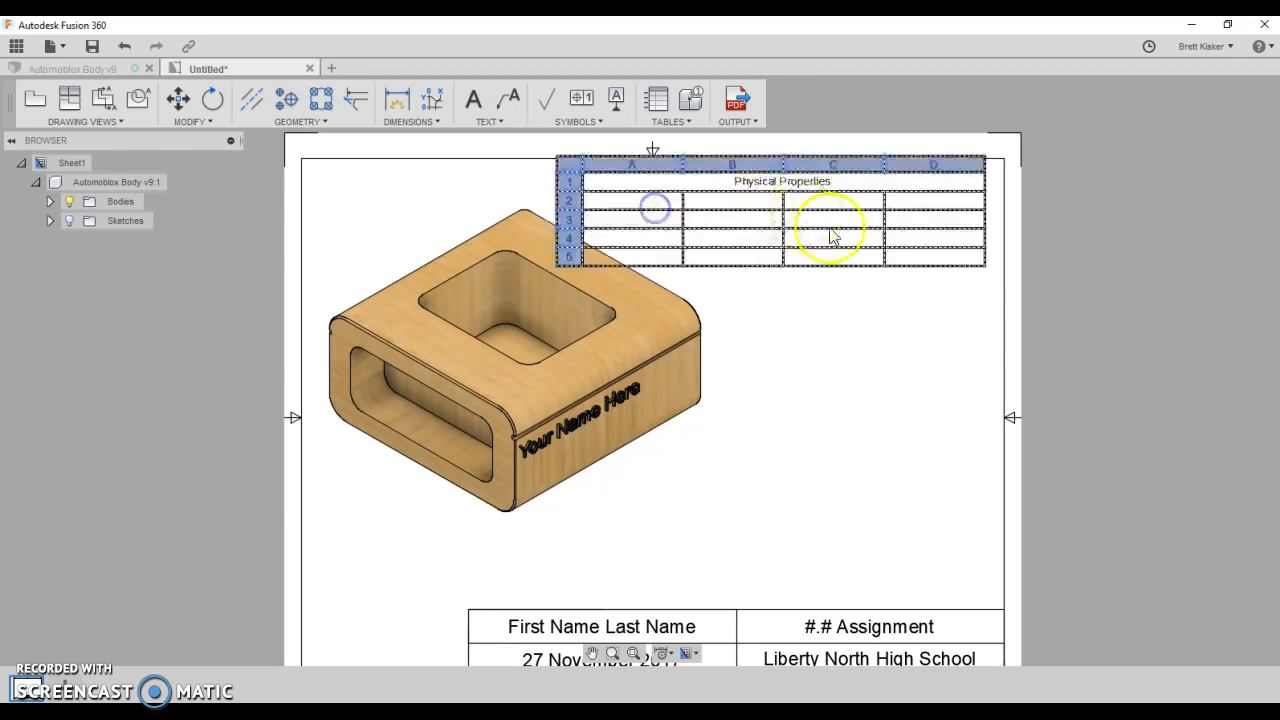
{"action": "left_click", "coordinate": [847, 222]}
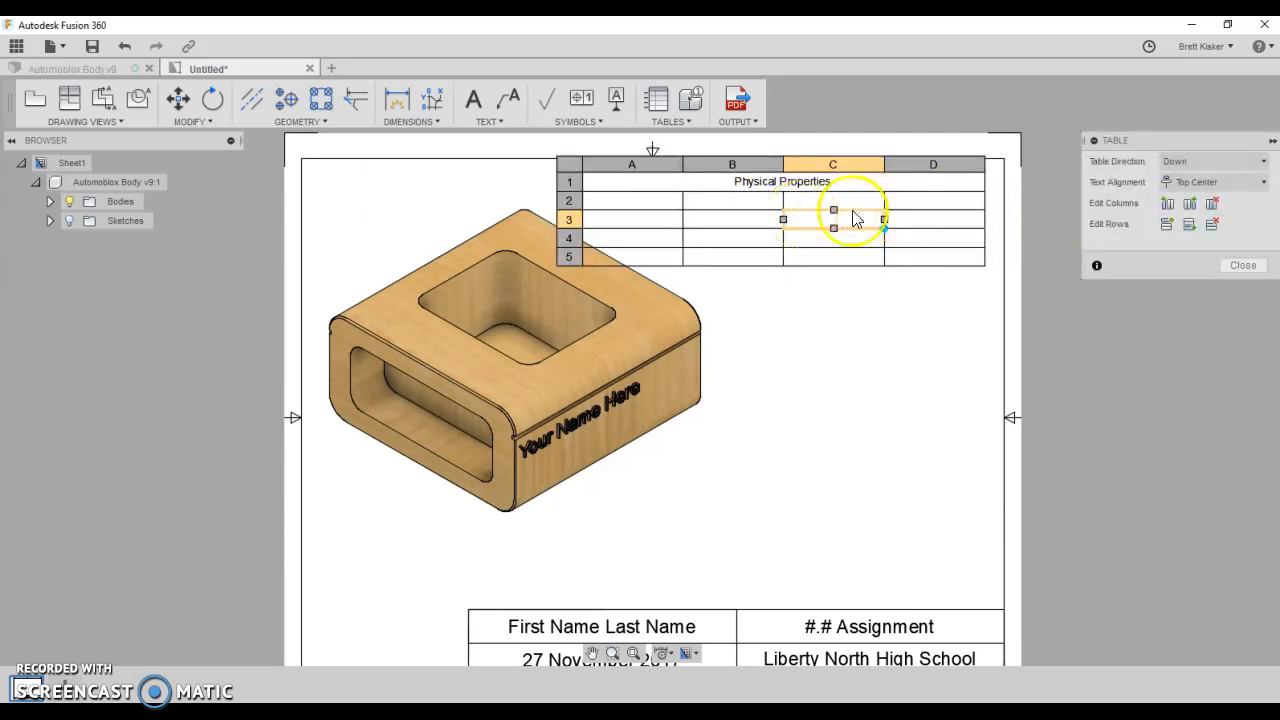
{"action": "left_click", "coordinate": [1211, 205]}
{"action": "left_click", "coordinate": [1211, 205]}
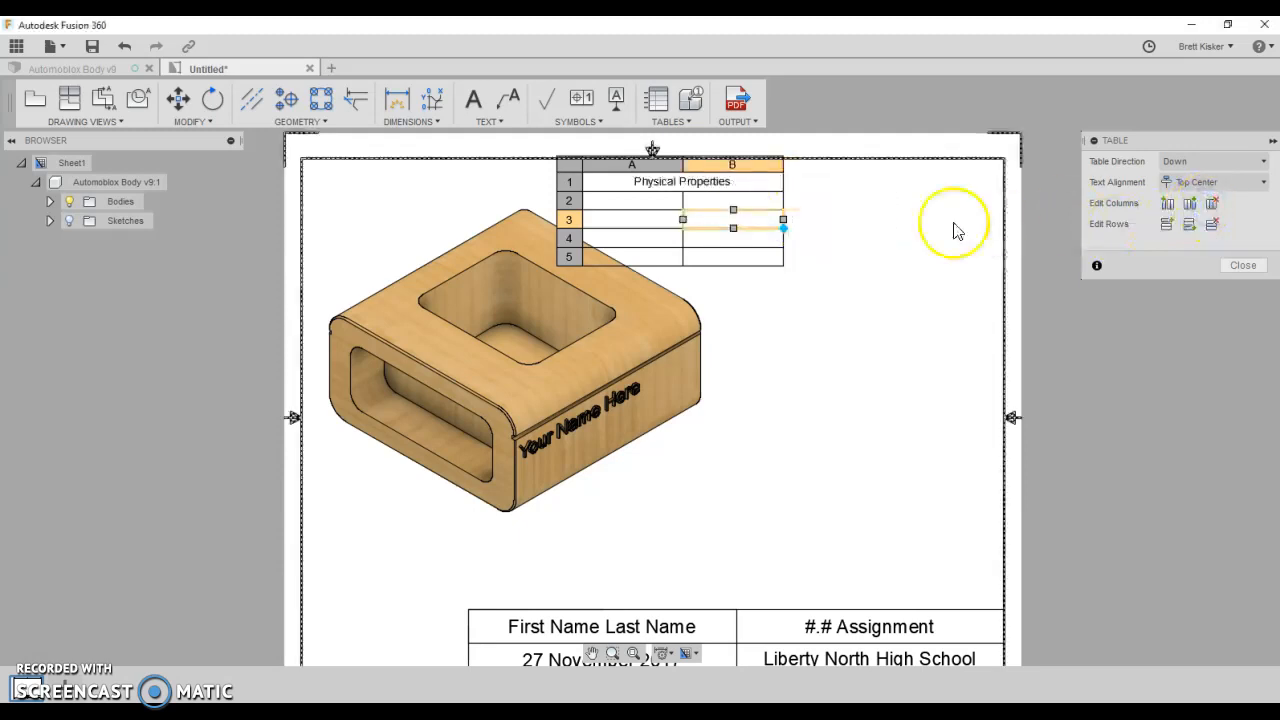
{"action": "left_click", "coordinate": [750, 254]}
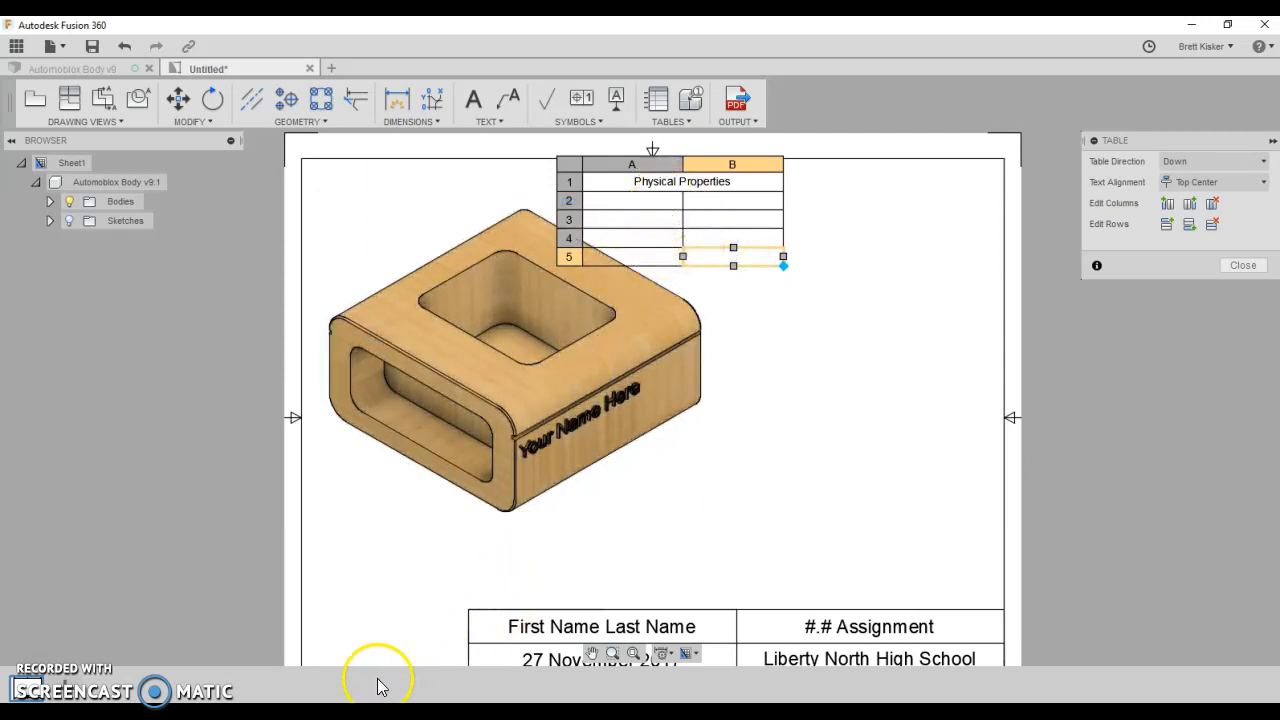
Insert two rows below row 5 of the Physical Properties table to fit the properties in the Snipping Tool capture.
{"action": "key", "text": "alt+Tab"}
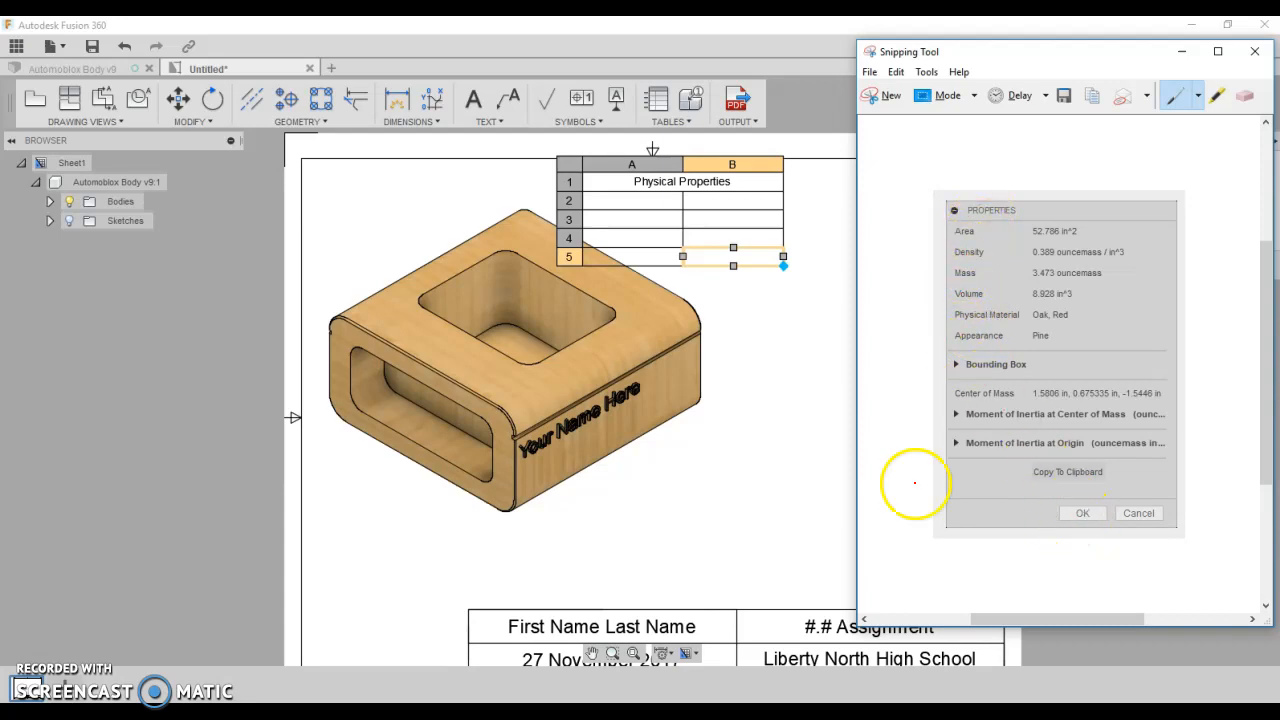
{"action": "left_click", "coordinate": [766, 434]}
{"action": "left_click", "coordinate": [672, 205]}
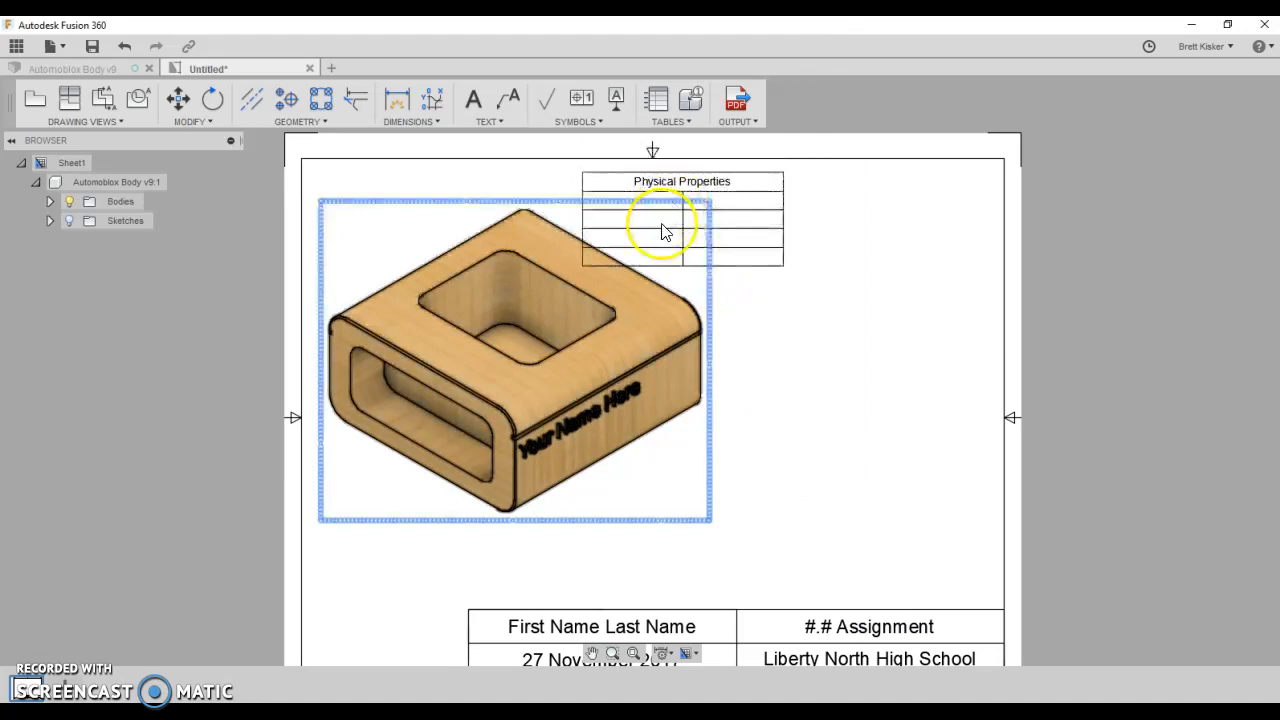
{"action": "double_click", "coordinate": [757, 259]}
{"action": "left_click", "coordinate": [757, 257]}
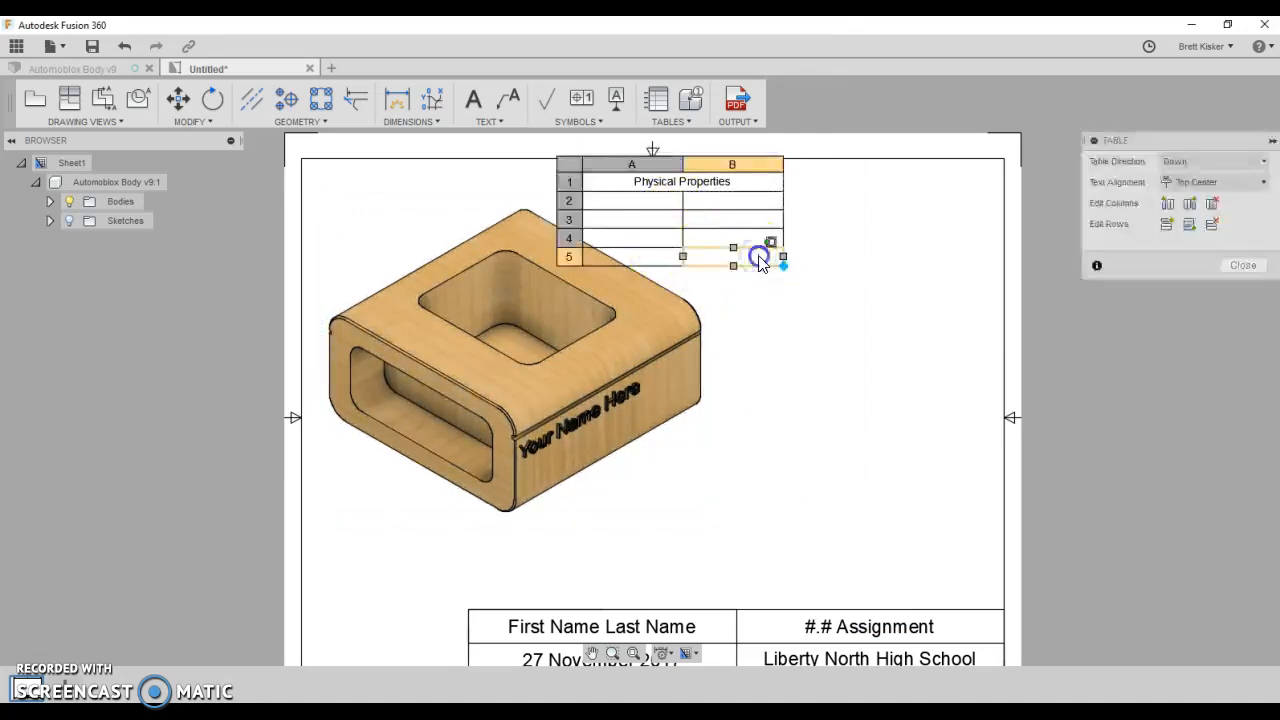
{"action": "left_click", "coordinate": [1189, 224]}
{"action": "left_click", "coordinate": [1189, 224]}
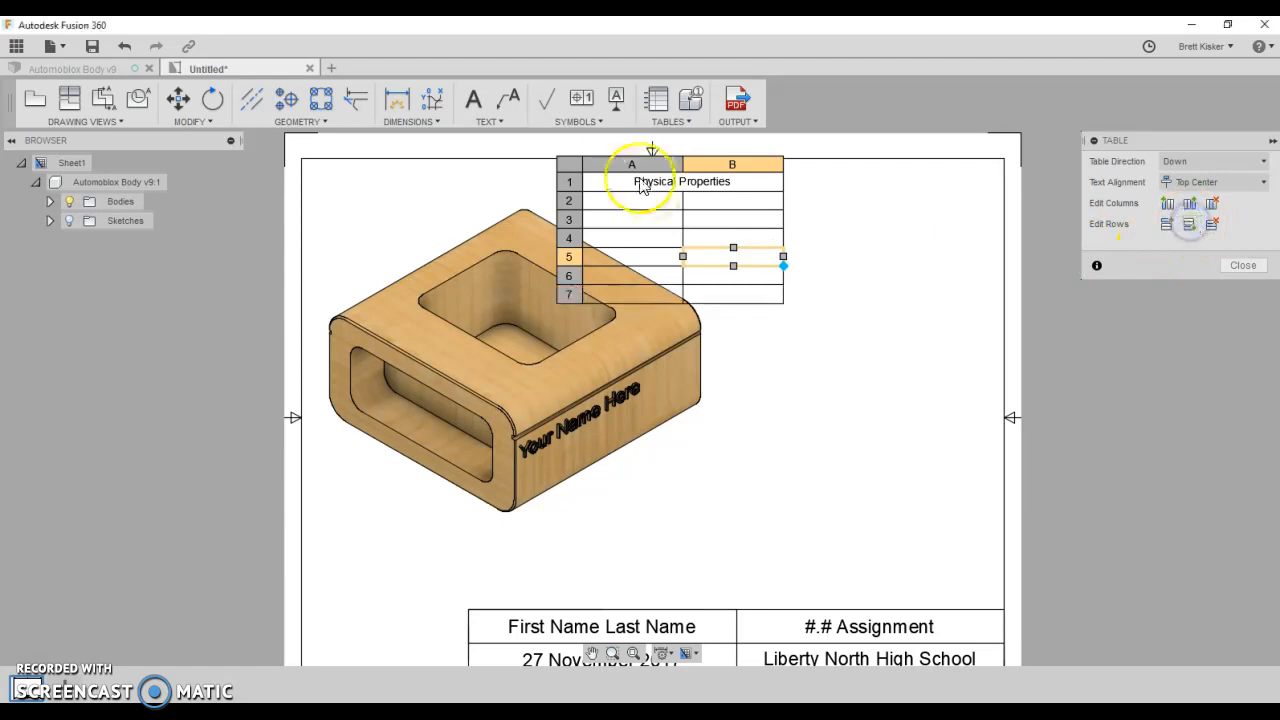
{"action": "left_click", "coordinate": [1264, 277]}
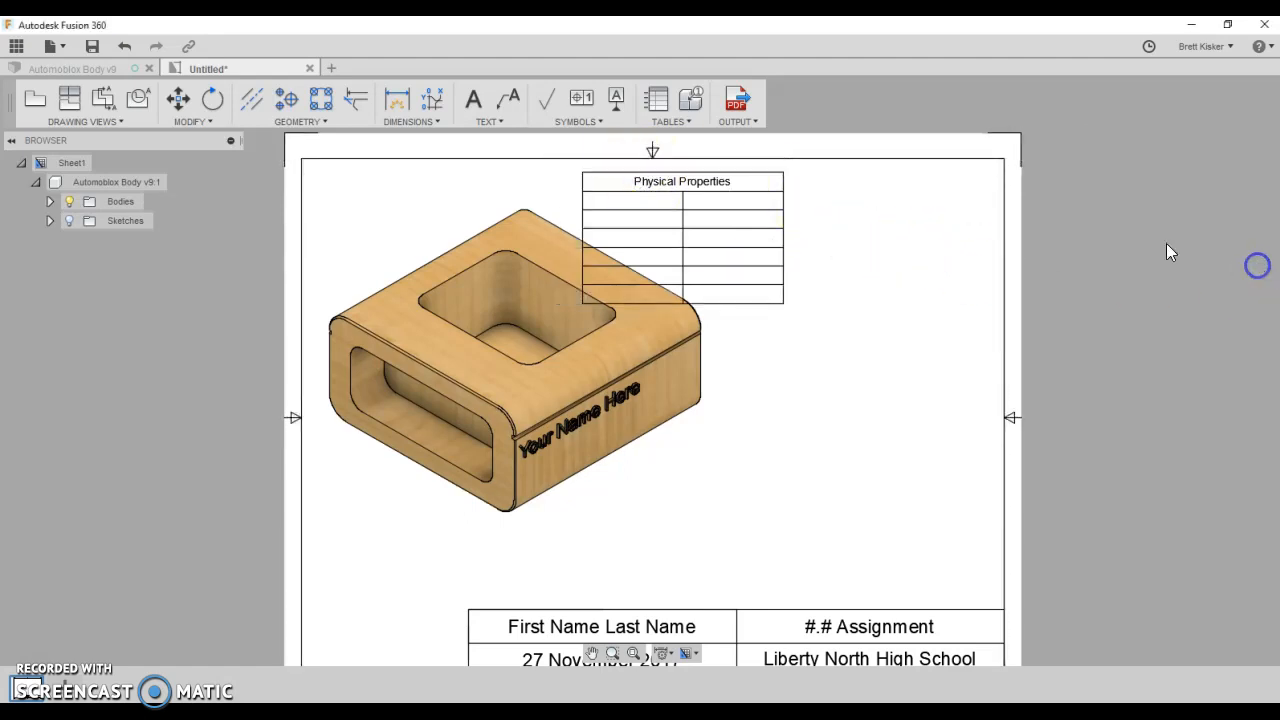
Move the Physical Properties table to the empty area beside the isometric view's lower-right corner, above the title block.
{"action": "left_click", "coordinate": [762, 196]}
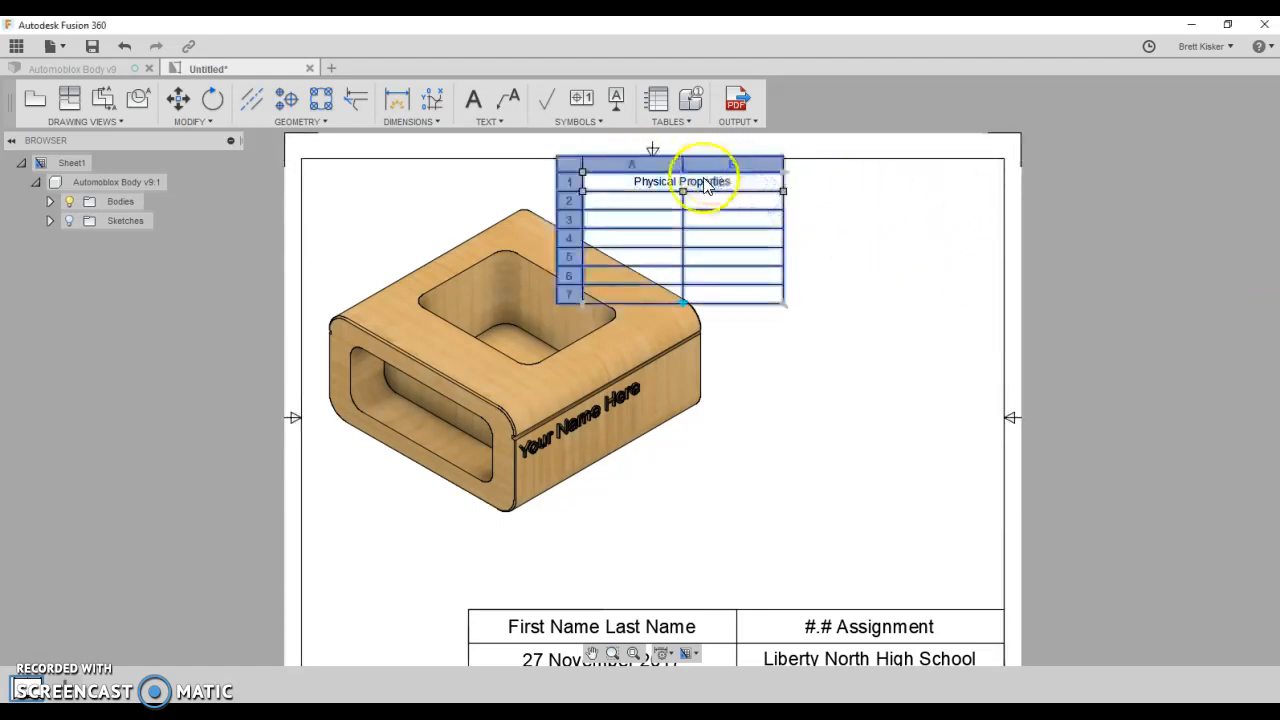
{"action": "left_click", "coordinate": [581, 172]}
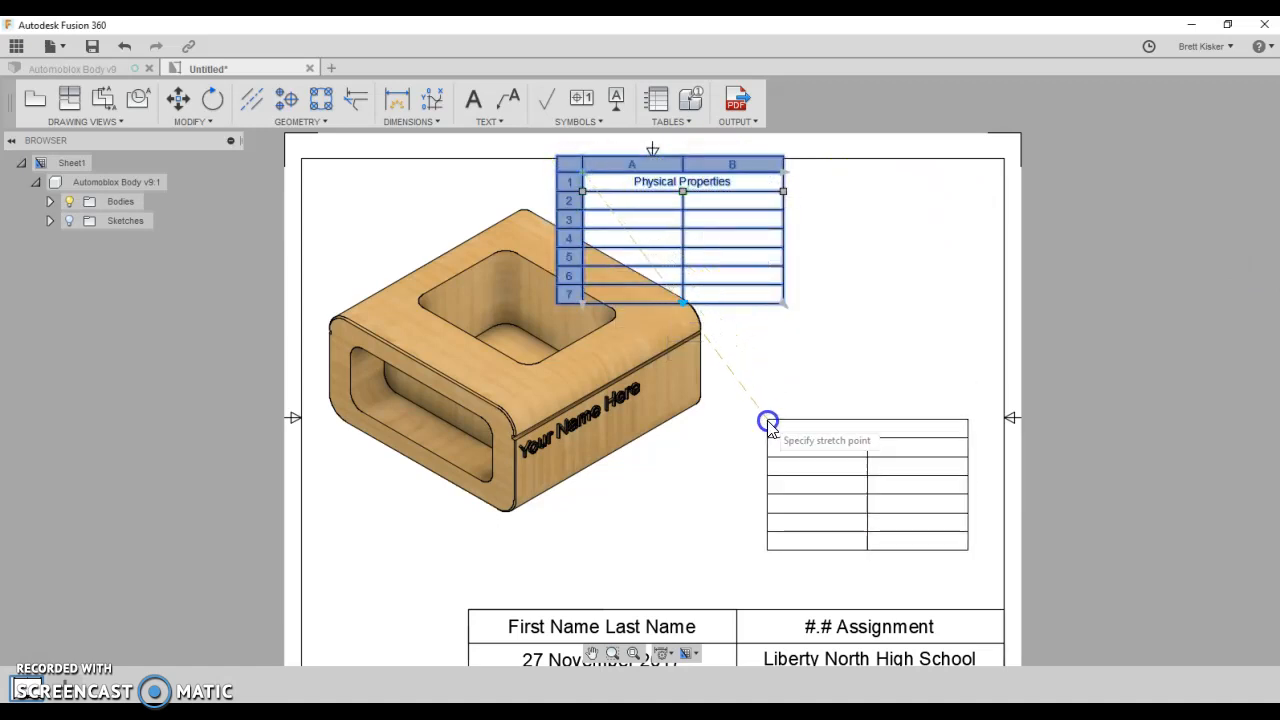
{"action": "left_click", "coordinate": [705, 427]}
Widen column B of the Physical Properties table toward the sheet border, and widen column A by about 0.72 in.
{"action": "left_click", "coordinate": [906, 443]}
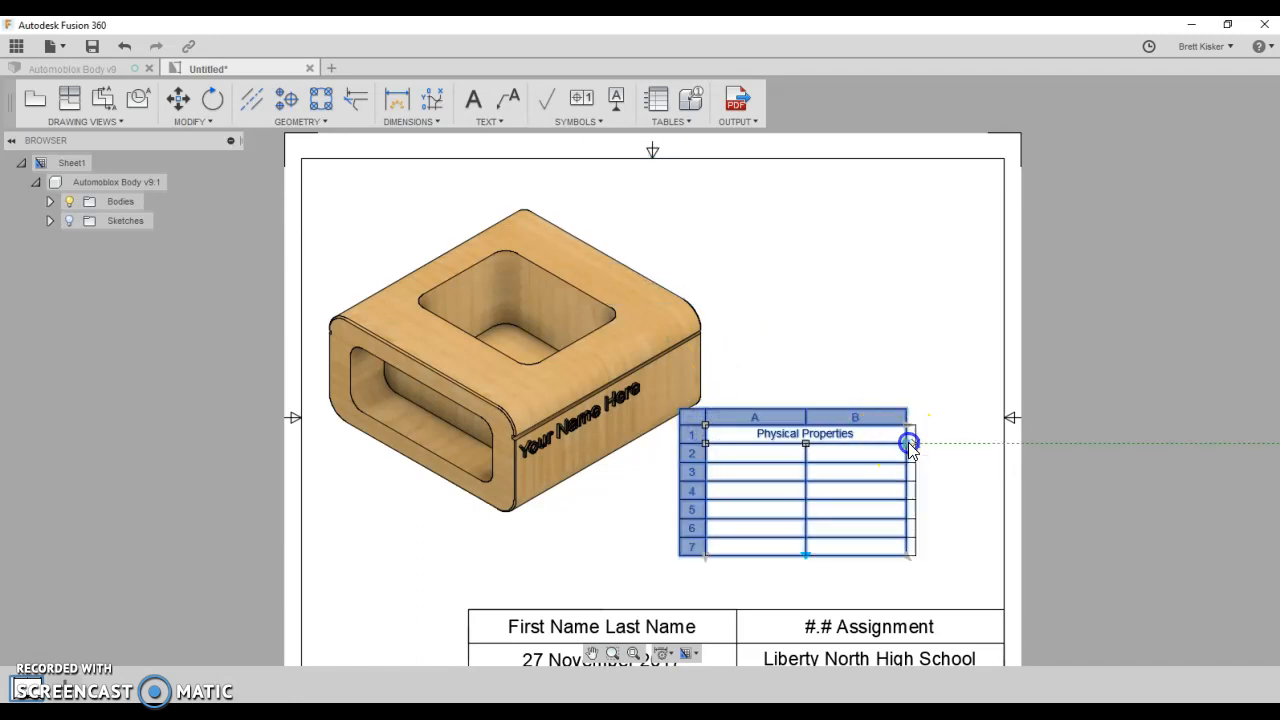
{"action": "left_click", "coordinate": [989, 437]}
{"action": "left_click", "coordinate": [809, 437]}
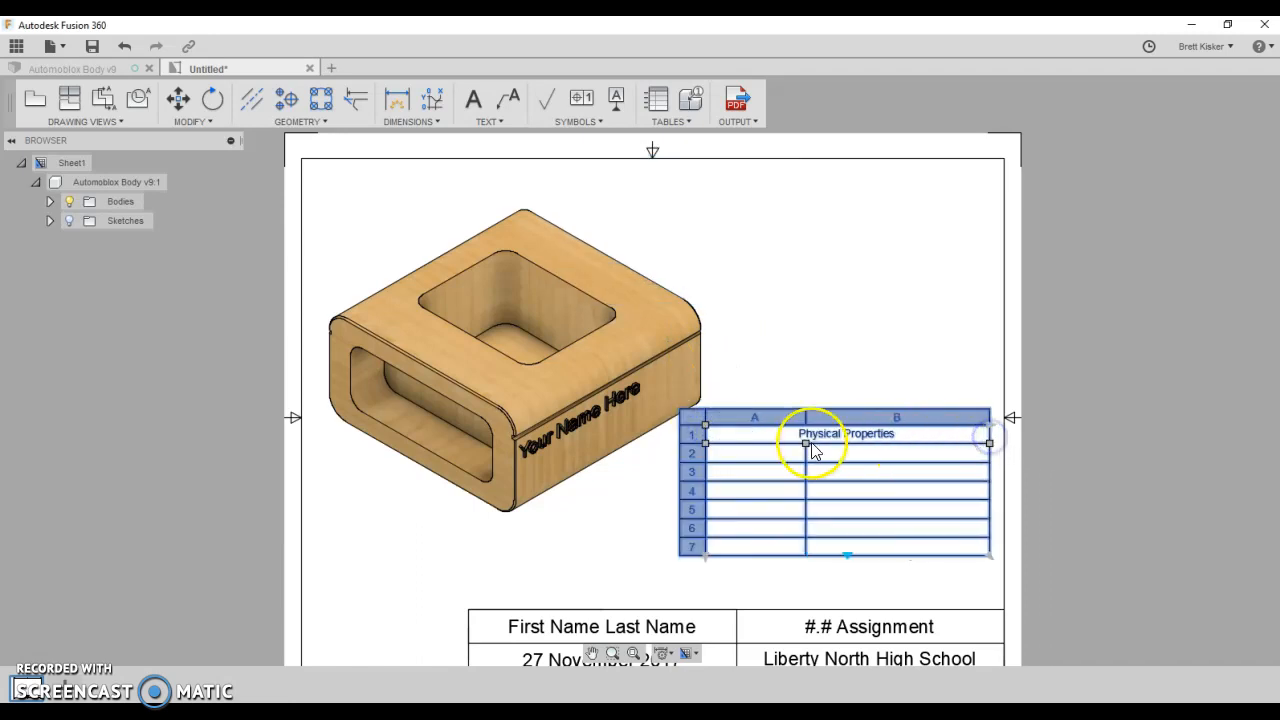
{"action": "left_click", "coordinate": [854, 450]}
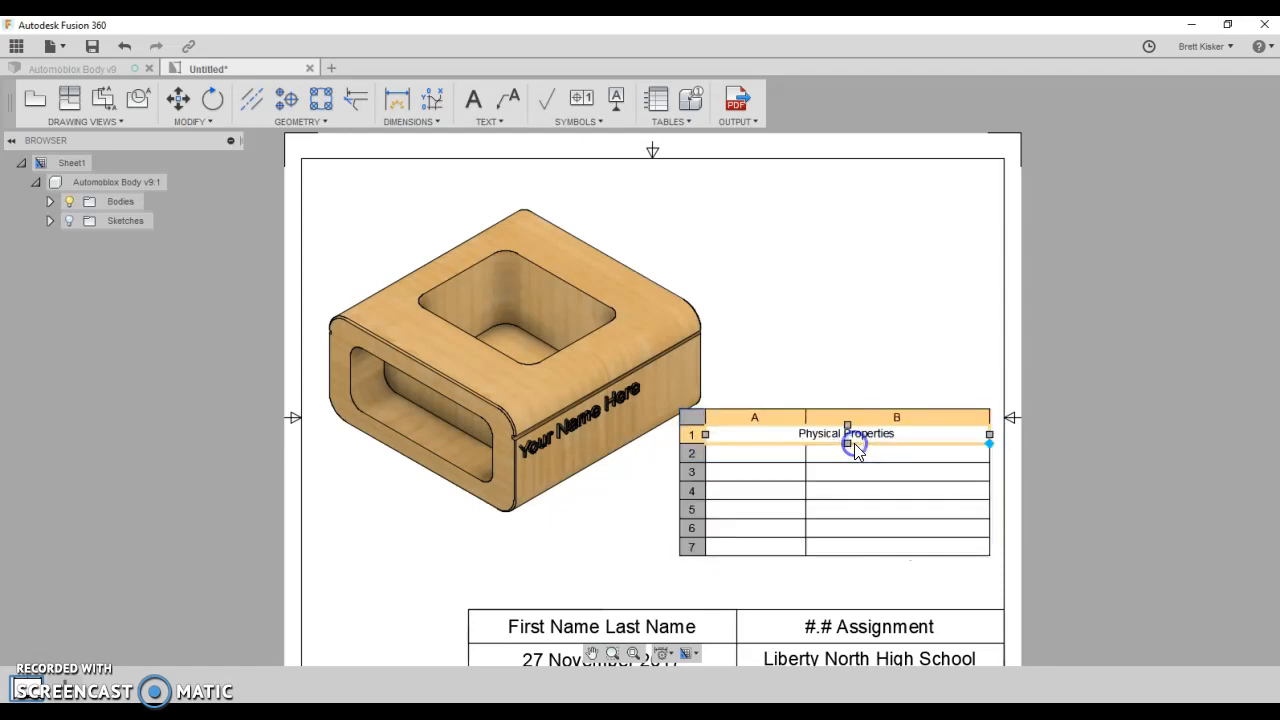
{"action": "left_click", "coordinate": [810, 460]}
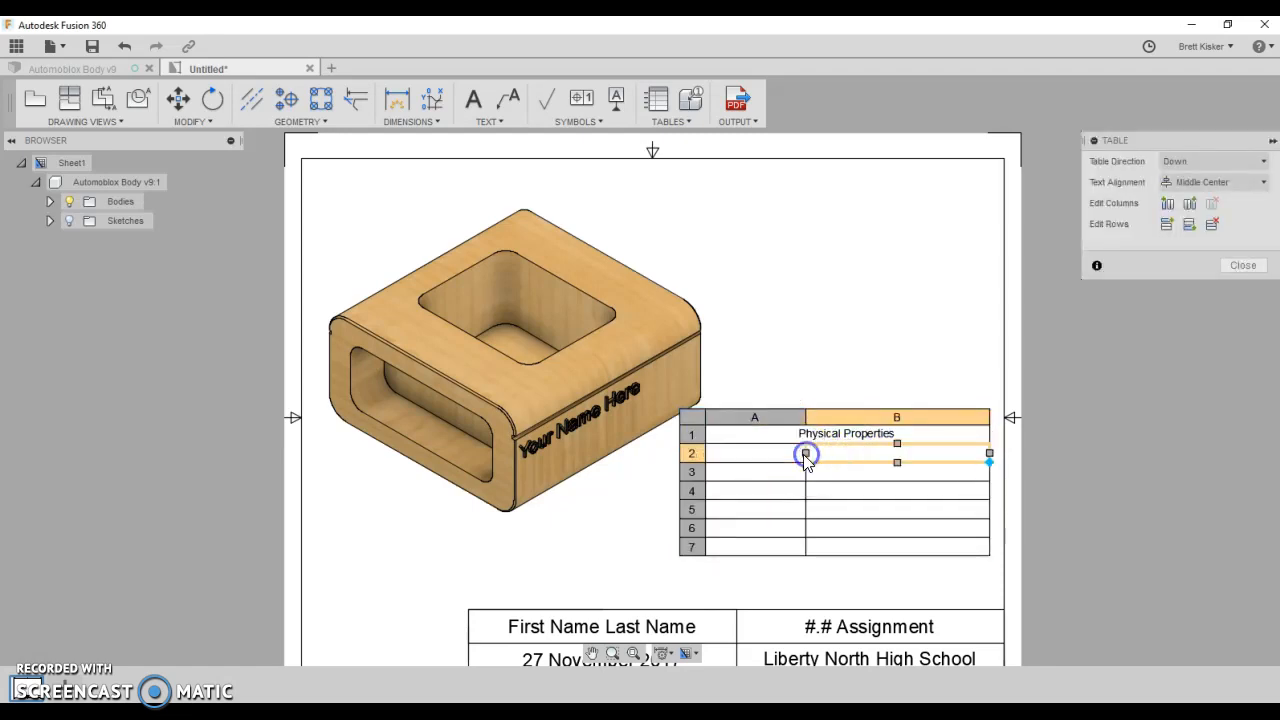
{"action": "left_click", "coordinate": [806, 450]}
{"action": "left_click", "coordinate": [805, 452]}
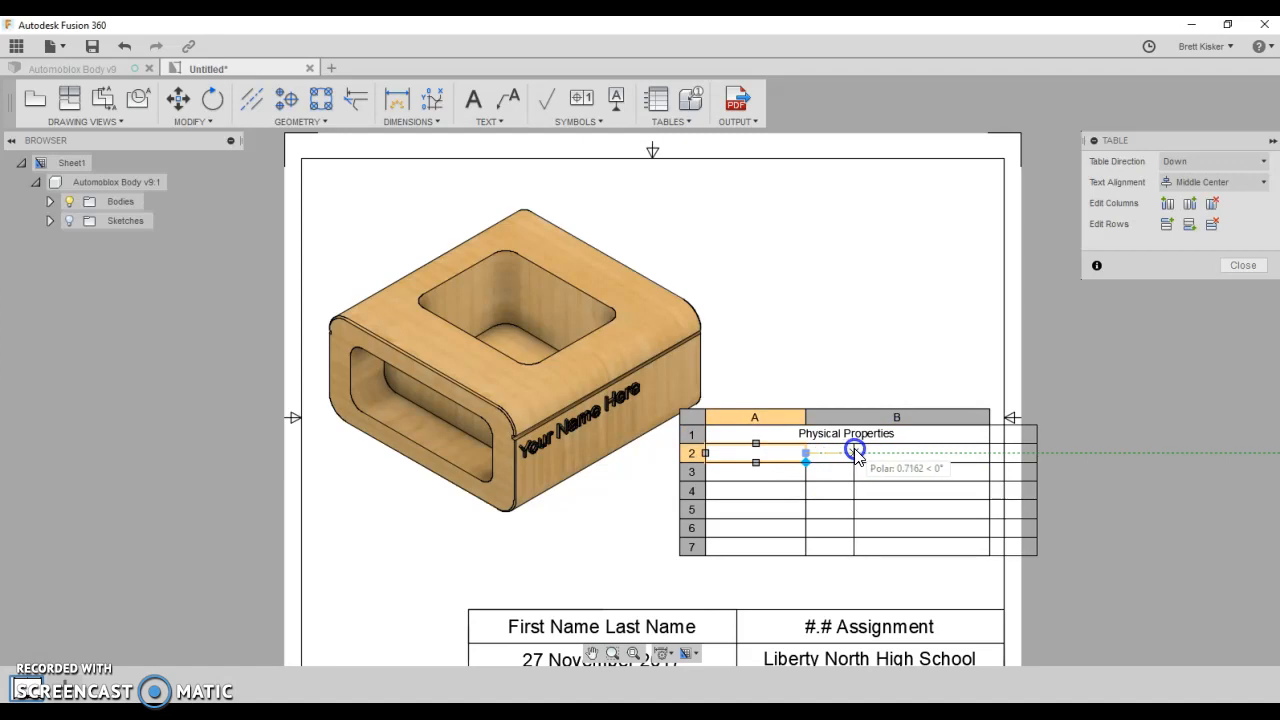
{"action": "left_click", "coordinate": [854, 453]}
Narrow column B so the Physical Properties table ends just inside the sheet's right border.
{"action": "left_click", "coordinate": [1034, 455]}
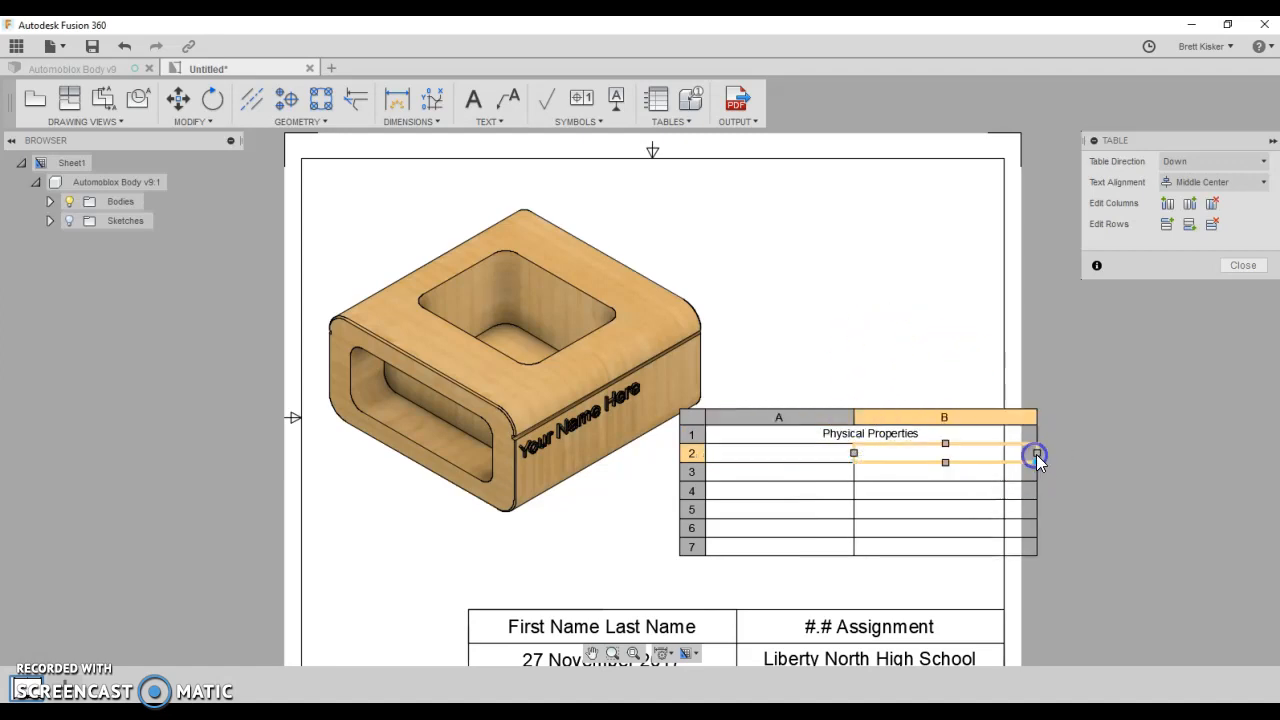
{"action": "left_click", "coordinate": [1037, 453]}
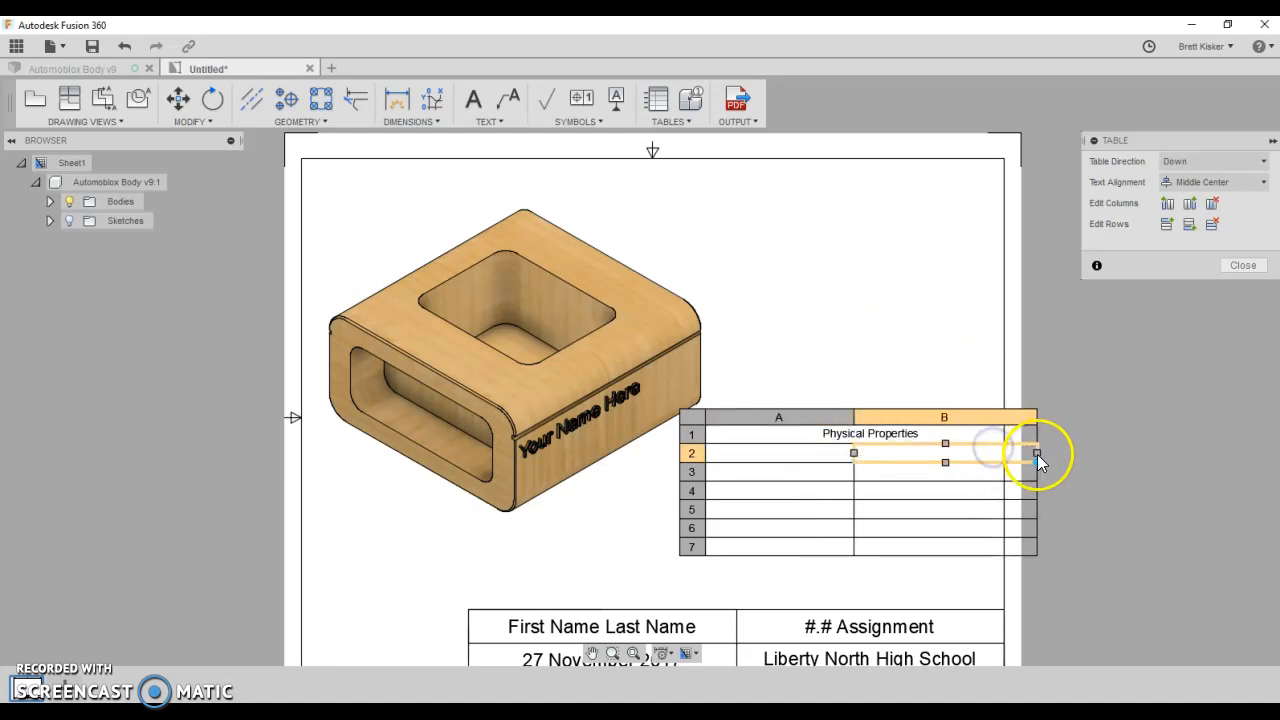
{"action": "left_click", "coordinate": [984, 454]}
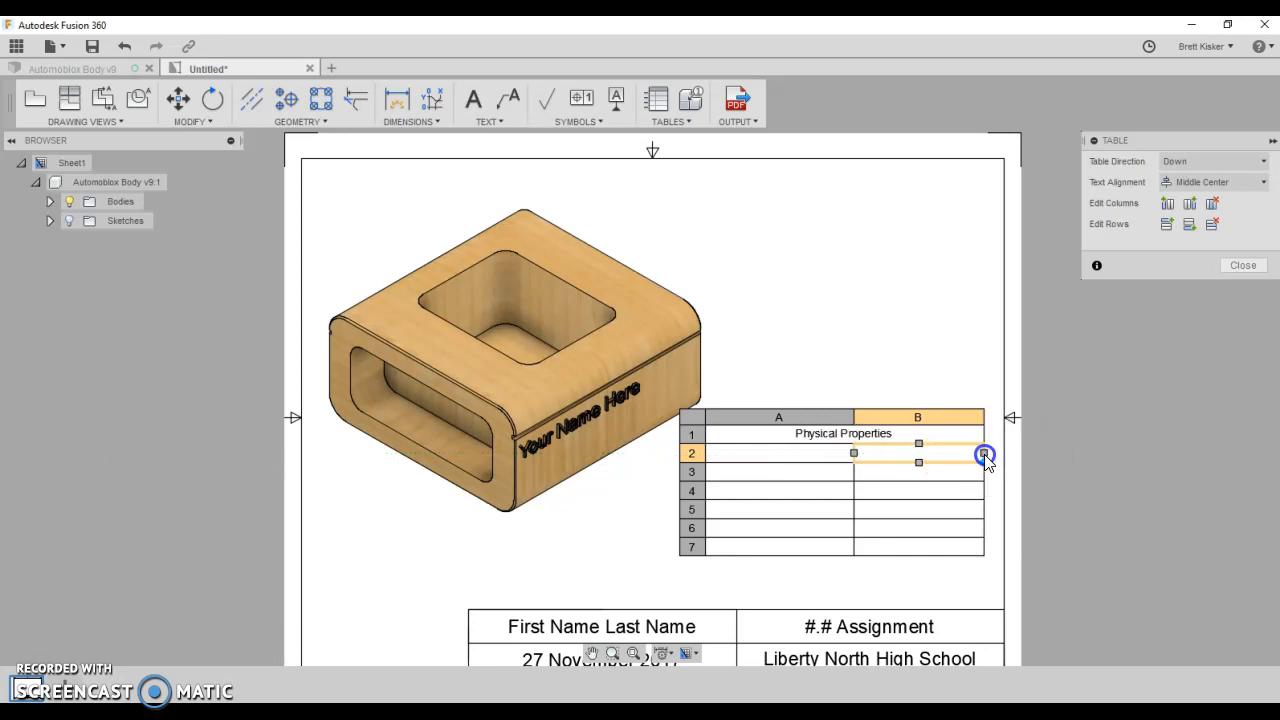
{"action": "left_click", "coordinate": [957, 329]}
Select cell A2 and move the drawing window aside so the captured properties image shows next to it.
{"action": "left_click", "coordinate": [800, 451]}
{"action": "left_click", "coordinate": [797, 455]}
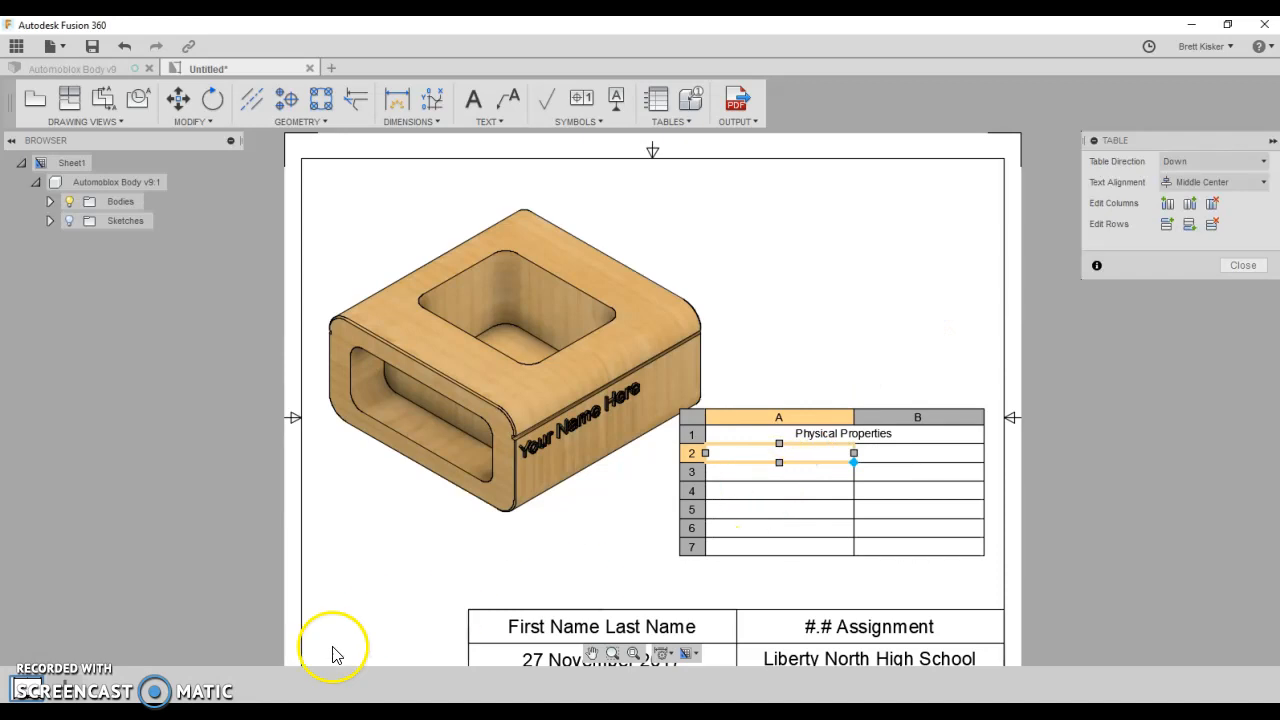
{"action": "left_click", "coordinate": [718, 24]}
{"action": "left_click_drag", "start_coordinate": [718, 24], "coordinate": [366, 16]}
{"action": "left_click_drag", "start_coordinate": [948, 30], "coordinate": [494, 29]}
Enter the labels "Area (in^2)" in cell A2 and "Density (ounces/in^3)" in cell A3.
{"action": "double_click", "coordinate": [343, 458]}
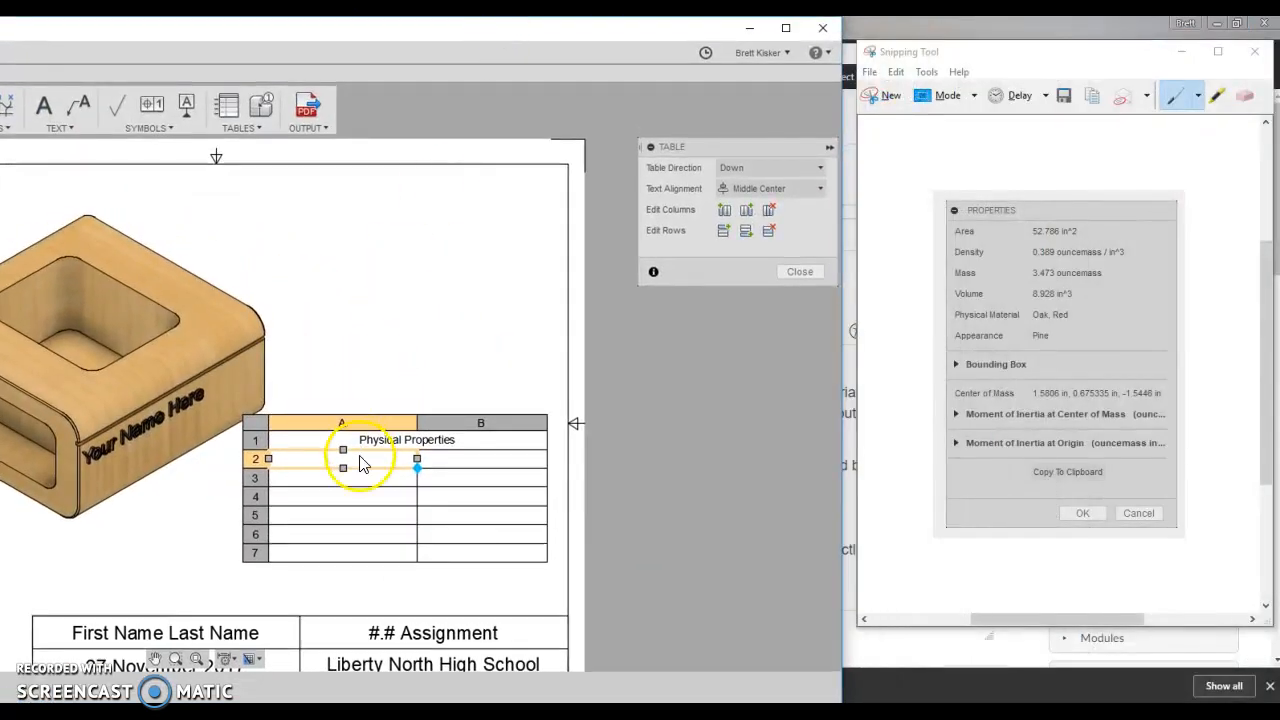
{"action": "type", "text": "Area (in^2"}
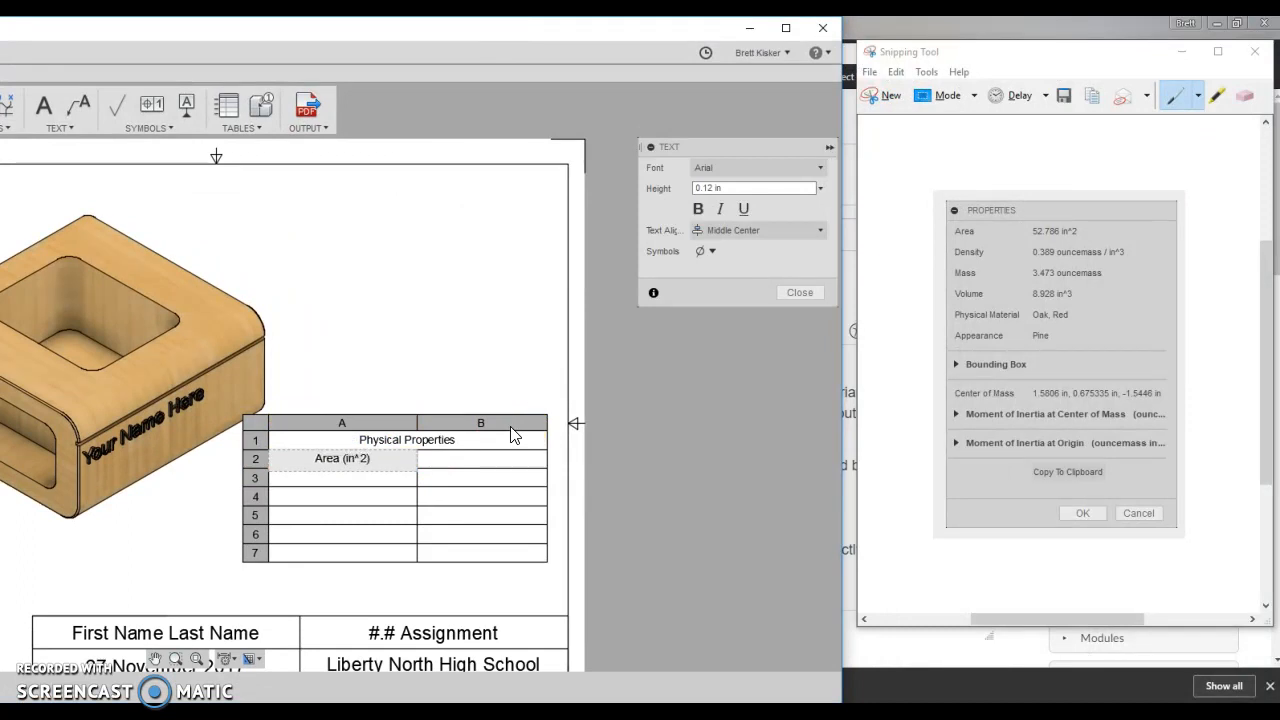
{"action": "key", "text": "Return"}
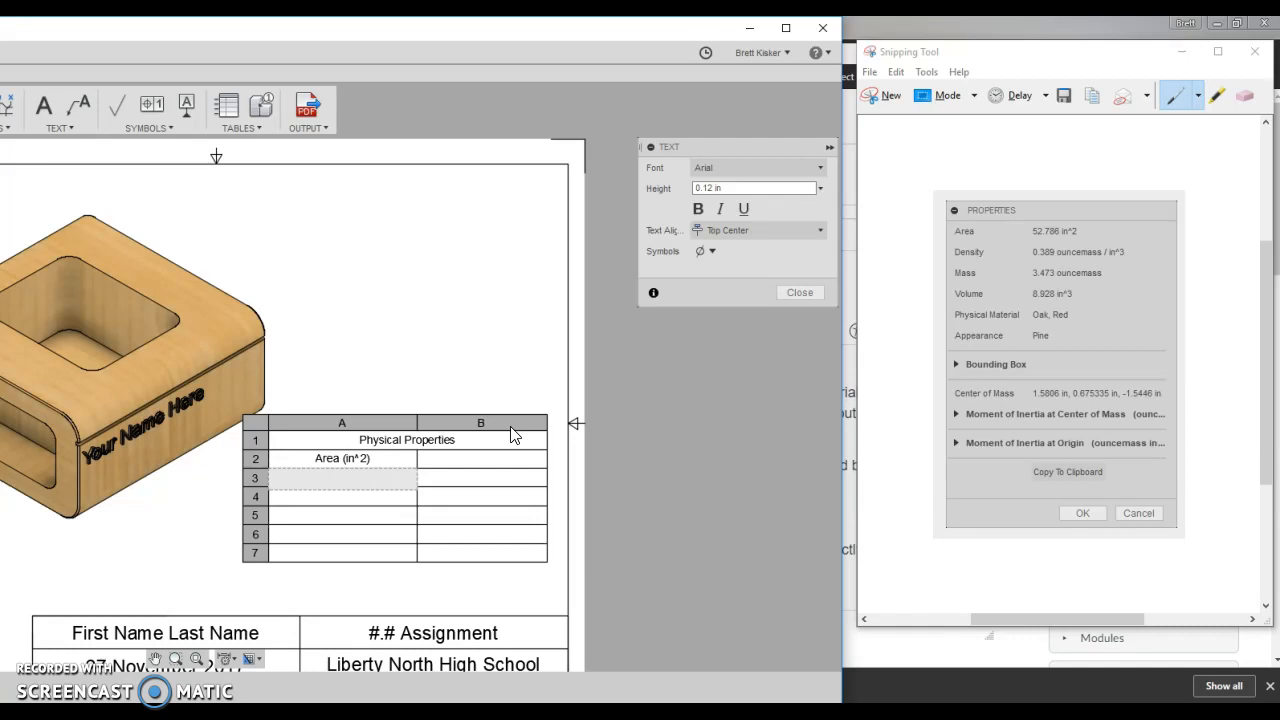
{"action": "type", "text": "Density (ounces/in^3)"}
{"action": "key", "text": "Return"}
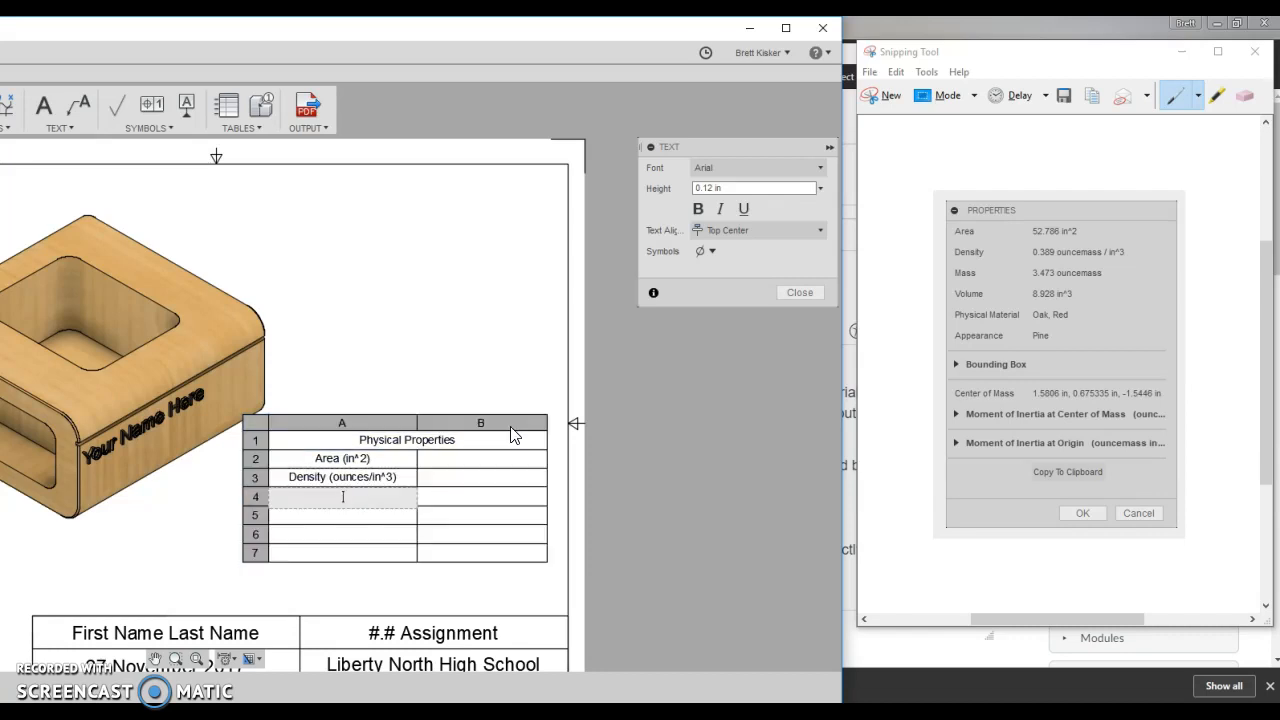
Enter the labels "Mass (ounces)", "Volume (in^3)", "Physical Material" and "Appearance" in cells A4 to A7.
{"action": "type", "text": "Mass (ounces)"}
{"action": "key", "text": "Return"}
{"action": "type", "text": "Volume (in"}
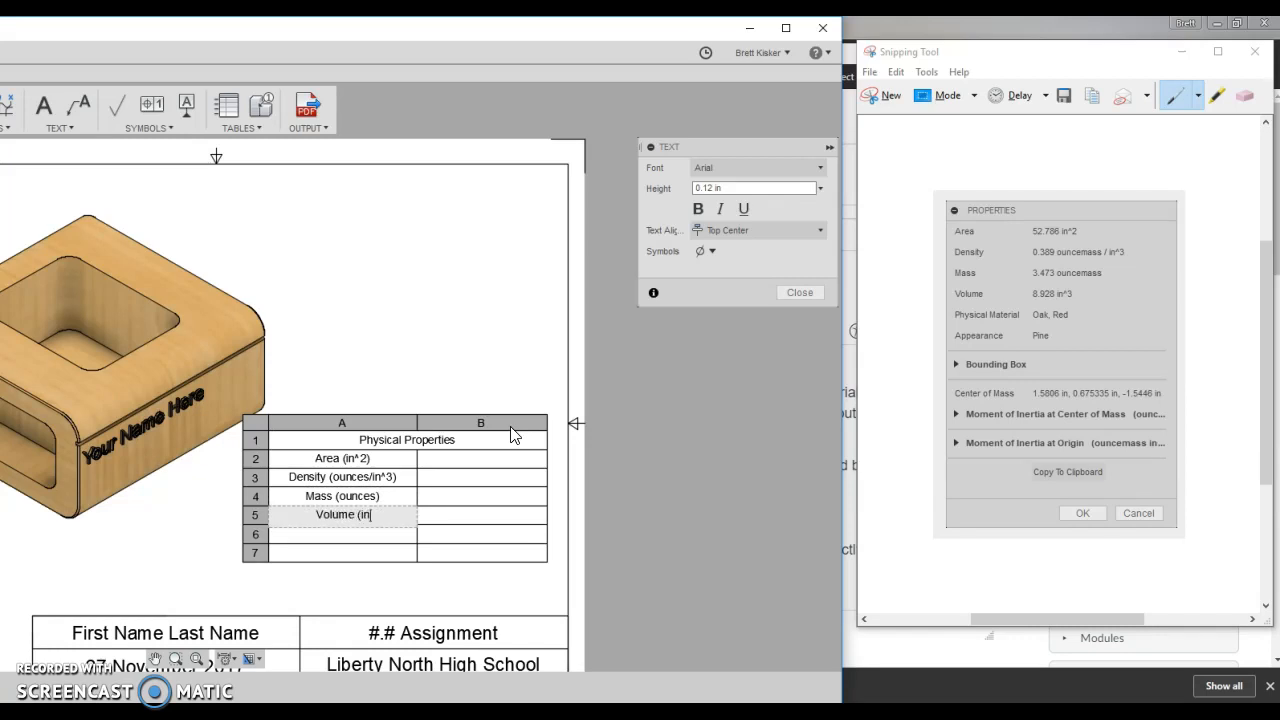
{"action": "type", "text": "^3)"}
{"action": "key", "text": "Return"}
{"action": "type", "text": "Physical Material"}
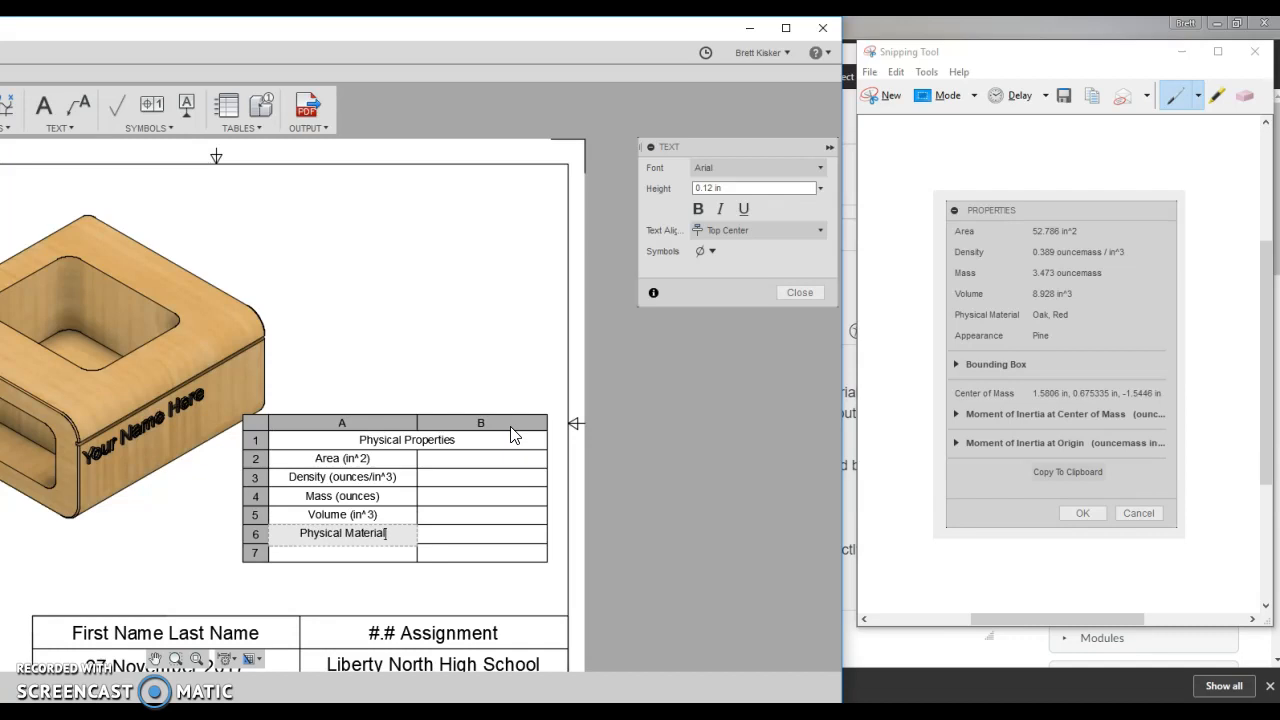
{"action": "key", "text": "Return"}
{"action": "type", "text": "Appearance"}
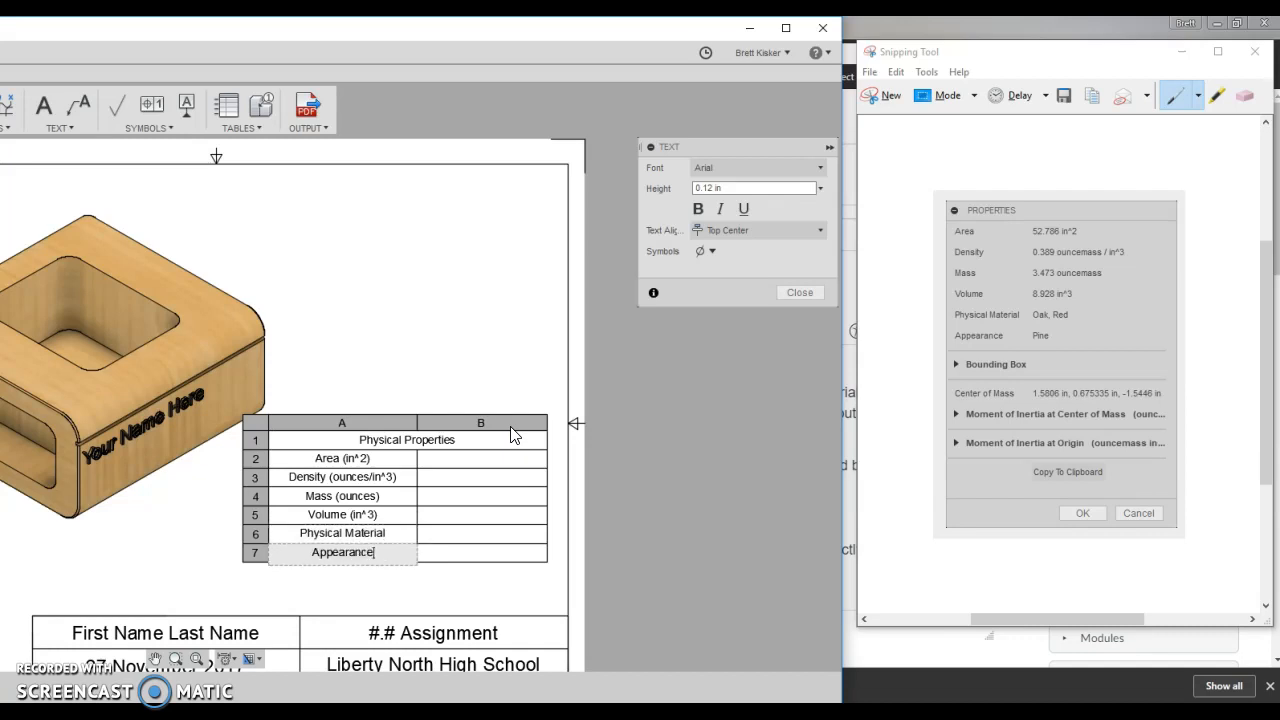
Enter the values 52.786, 0.389, 3.473 and 8.928 in cells B2 to B5.
{"action": "left_click", "coordinate": [457, 463]}
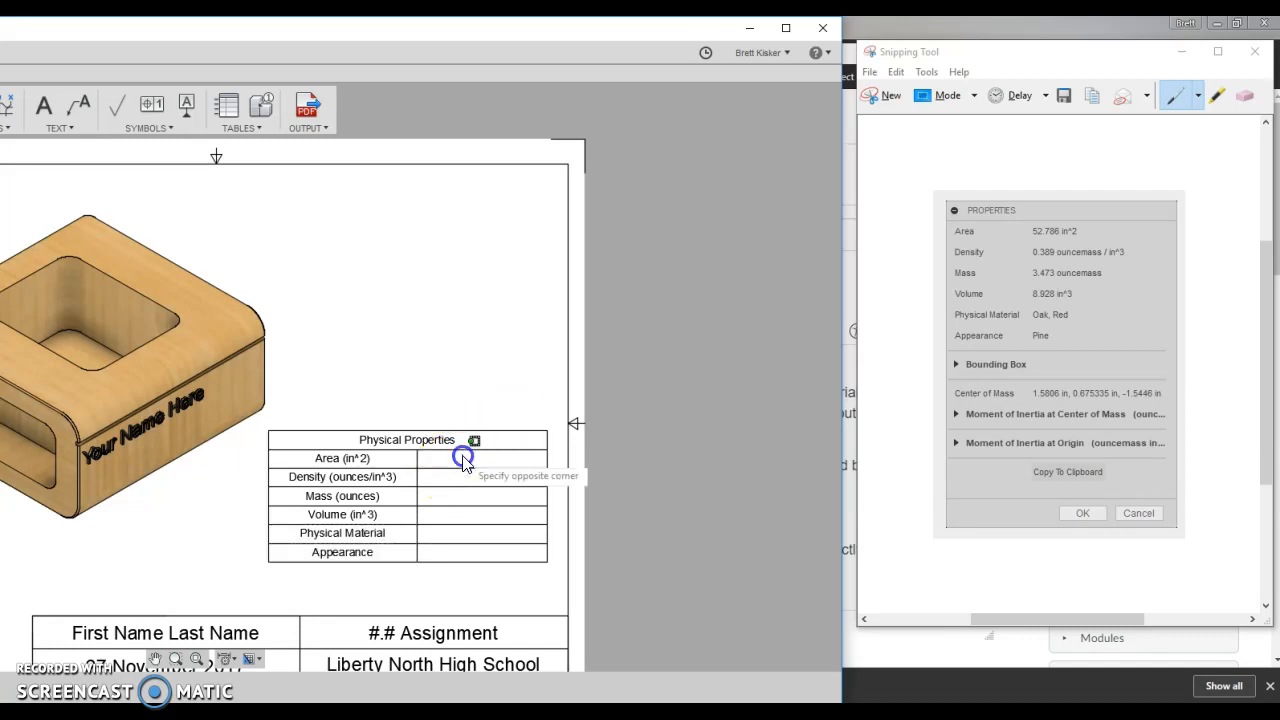
{"action": "left_click", "coordinate": [468, 463]}
{"action": "double_click", "coordinate": [476, 463]}
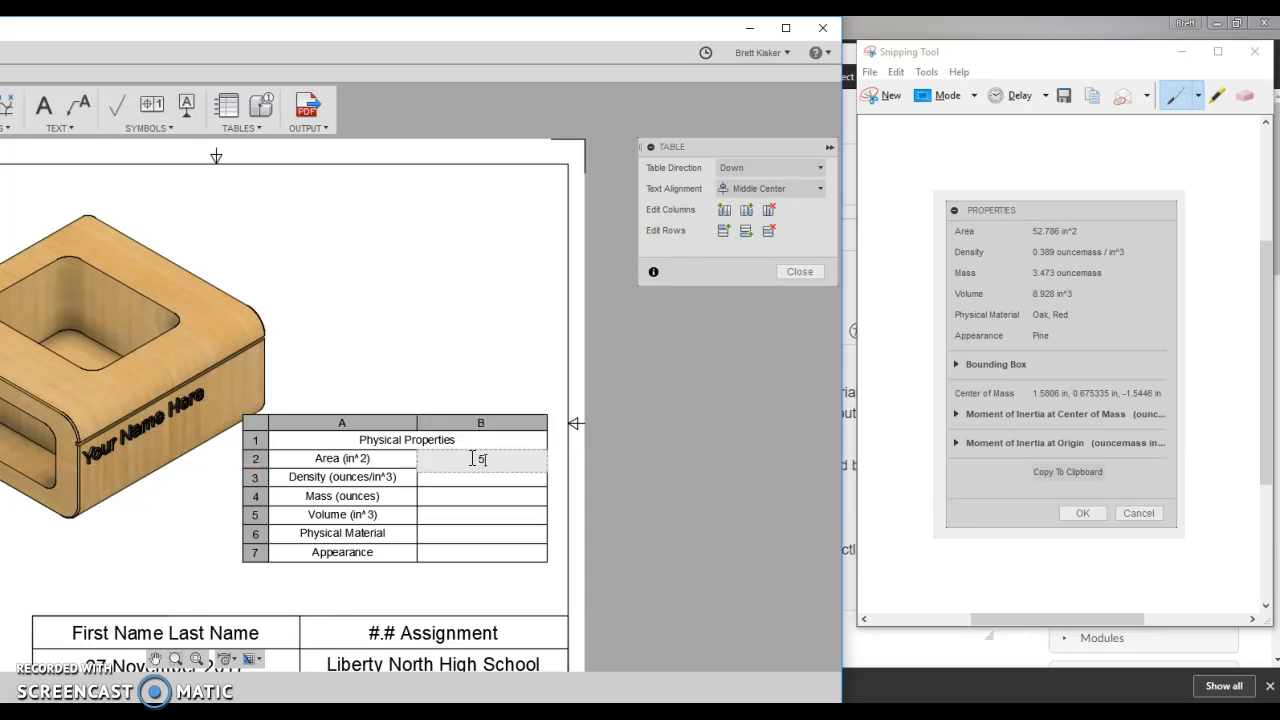
{"action": "type", "text": "52.786"}
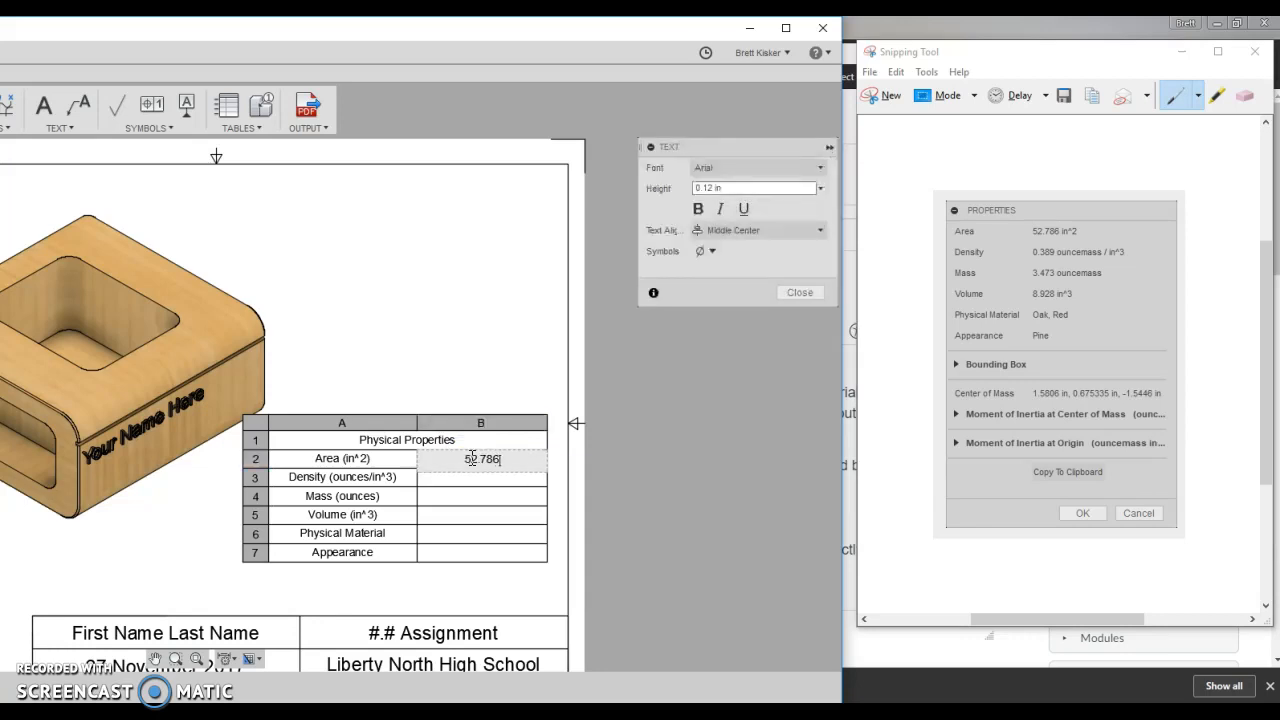
{"action": "key", "text": "Return"}
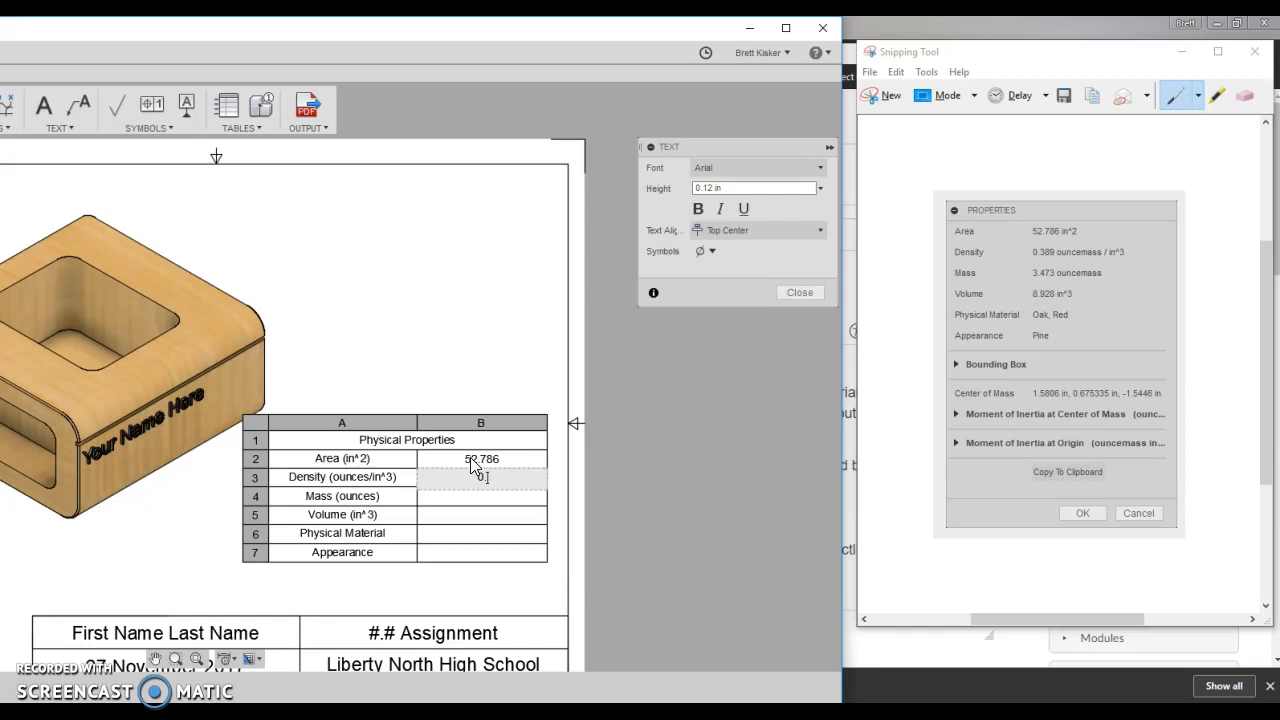
{"action": "type", "text": "0.389"}
{"action": "key", "text": "Return"}
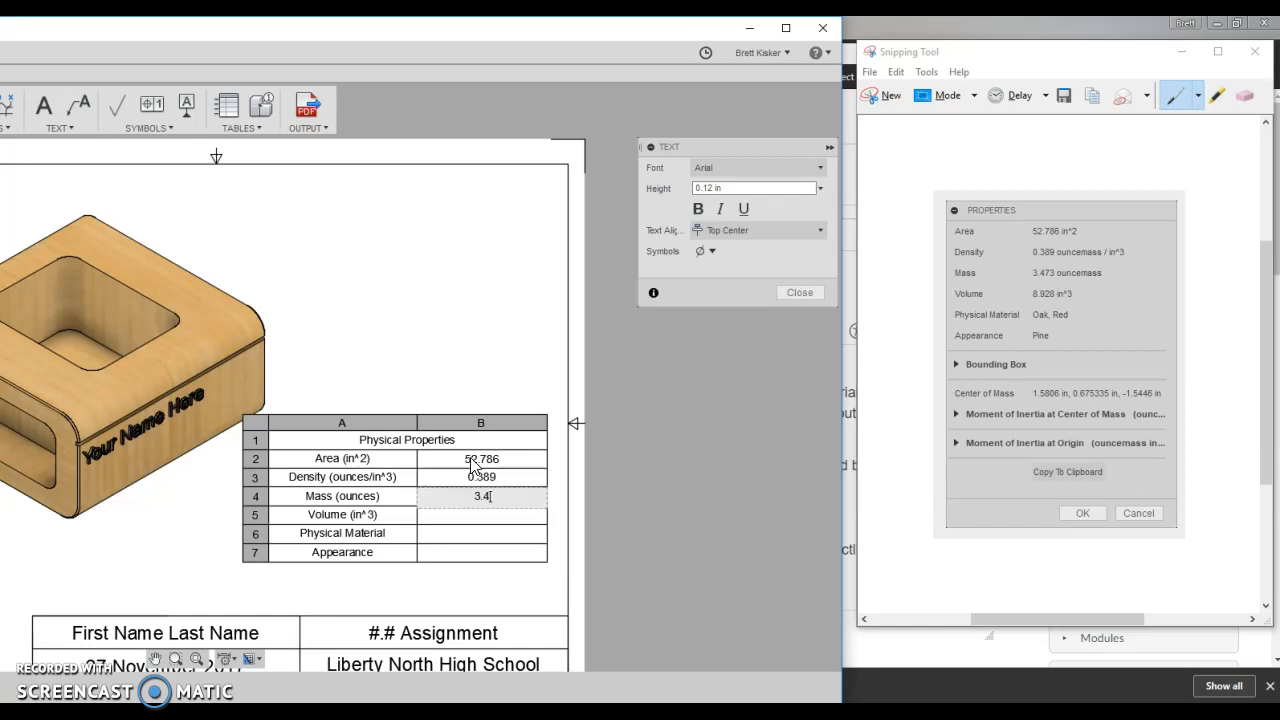
{"action": "key", "text": "Return"}
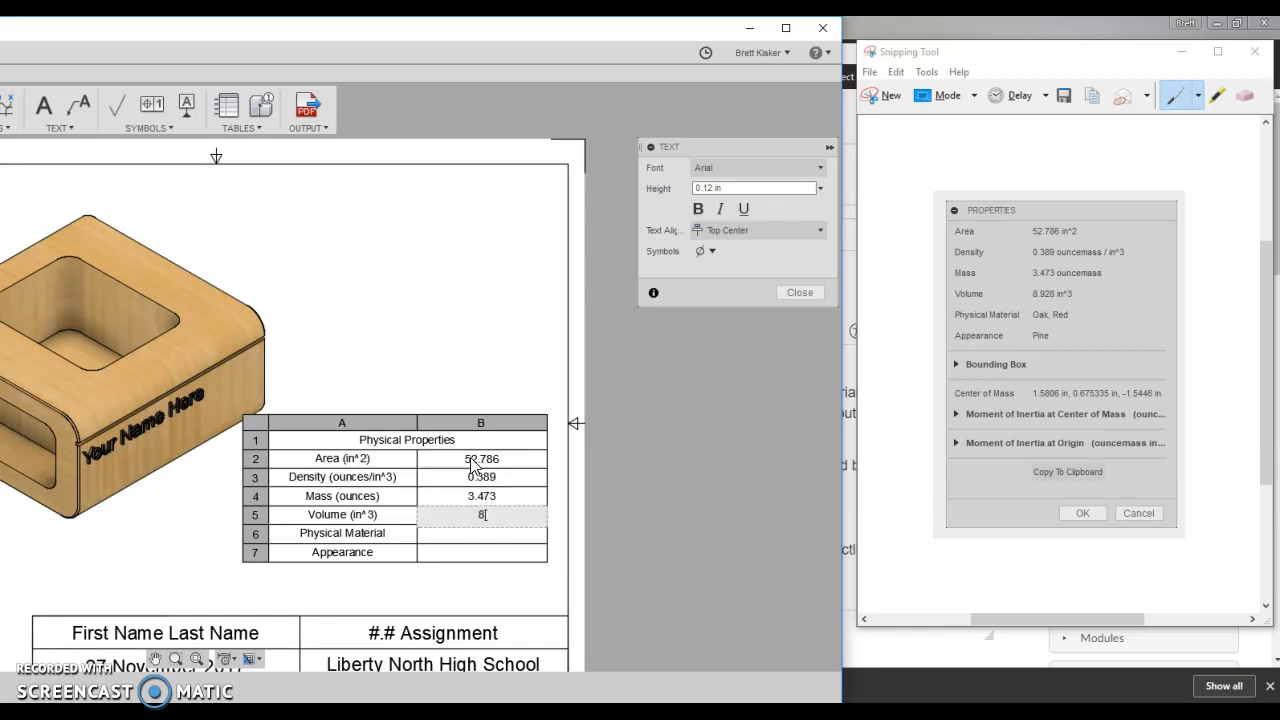
{"action": "key", "text": "Return"}
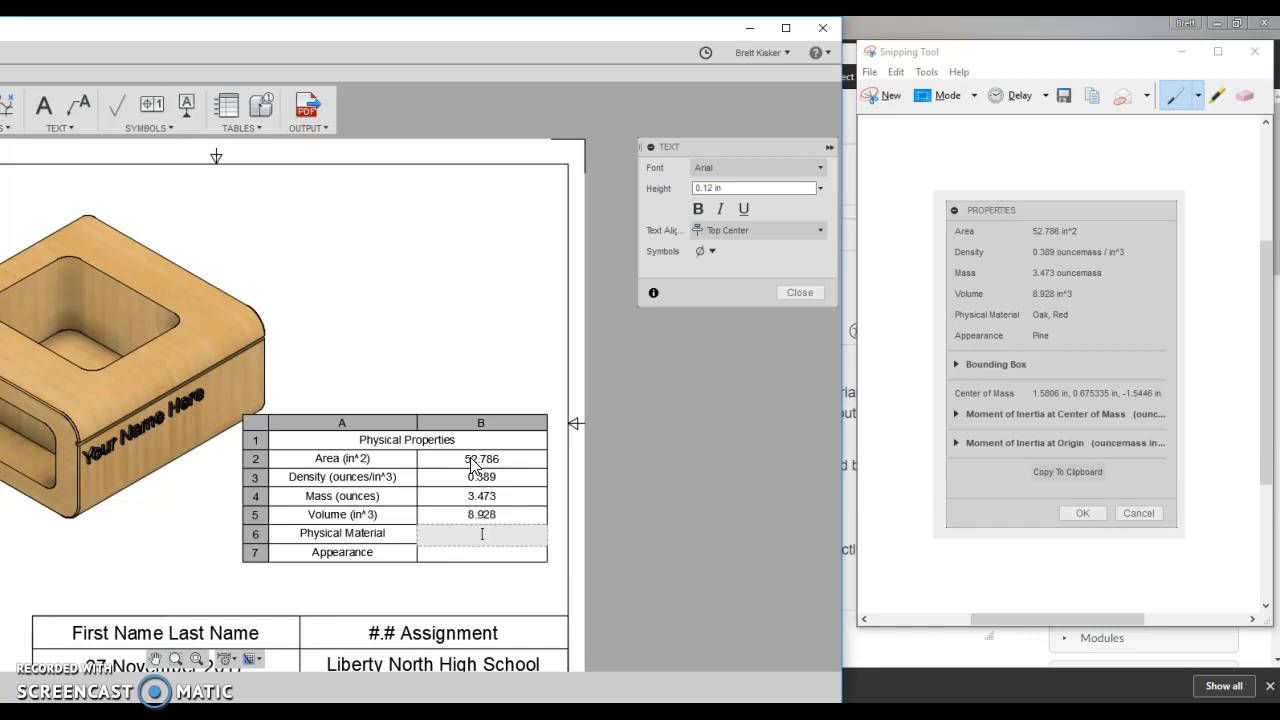
Enter "Oak, Red" as the physical material and "Pine" as the appearance in column B, and finish the table.
{"action": "type", "text": "Oak, Red"}
{"action": "key", "text": "Return"}
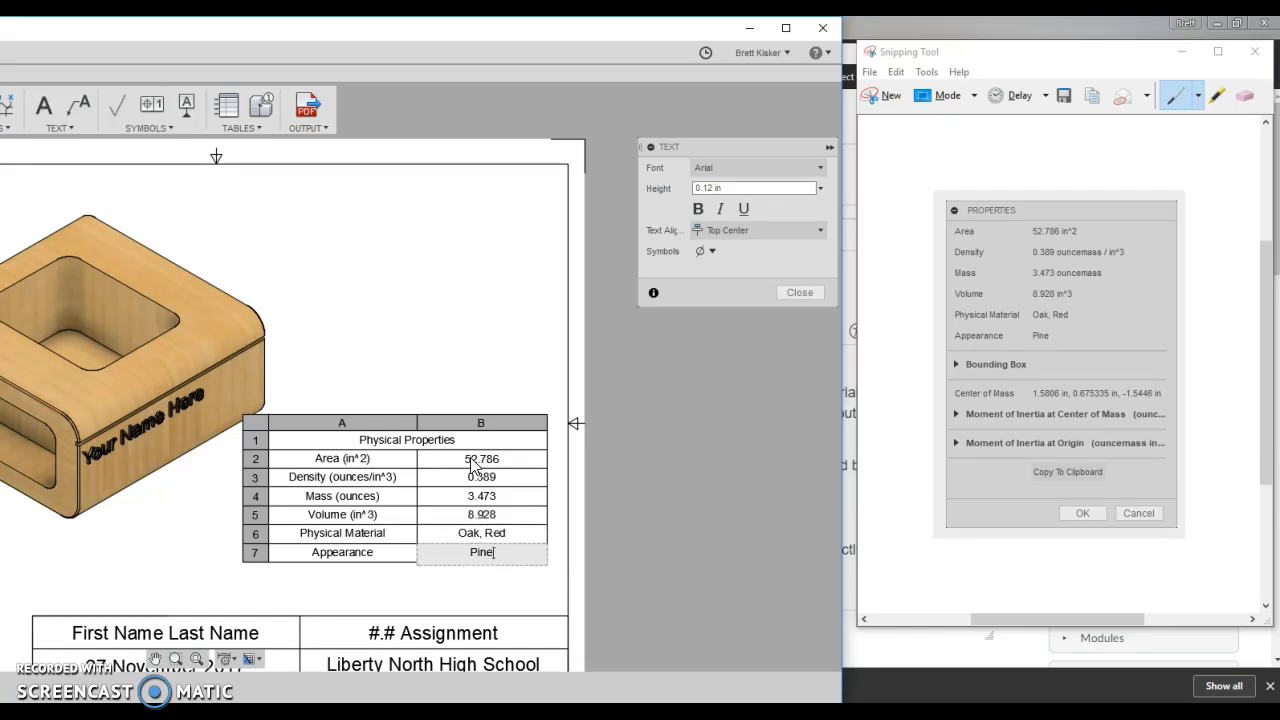
{"action": "left_click", "coordinate": [475, 401]}
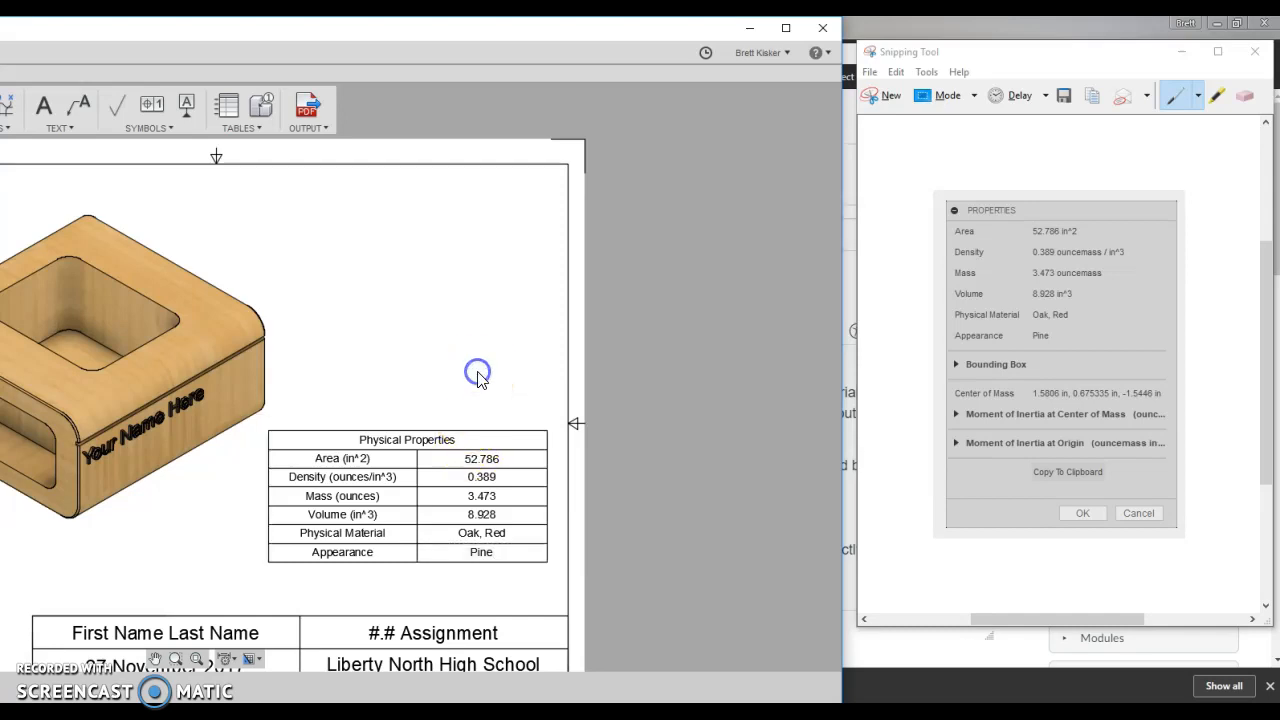
{"action": "mouse_move", "coordinate": [380, 351]}
{"action": "middle_mouse_down"}
{"action": "mouse_move", "coordinate": [577, 277]}
{"action": "mouse_move", "coordinate": [623, 351]}
{"action": "mouse_move", "coordinate": [609, 340]}
{"action": "middle_mouse_up"}
{"action": "scroll", "coordinate": [445, 331], "scroll_direction": "down", "scroll_amount": 2}
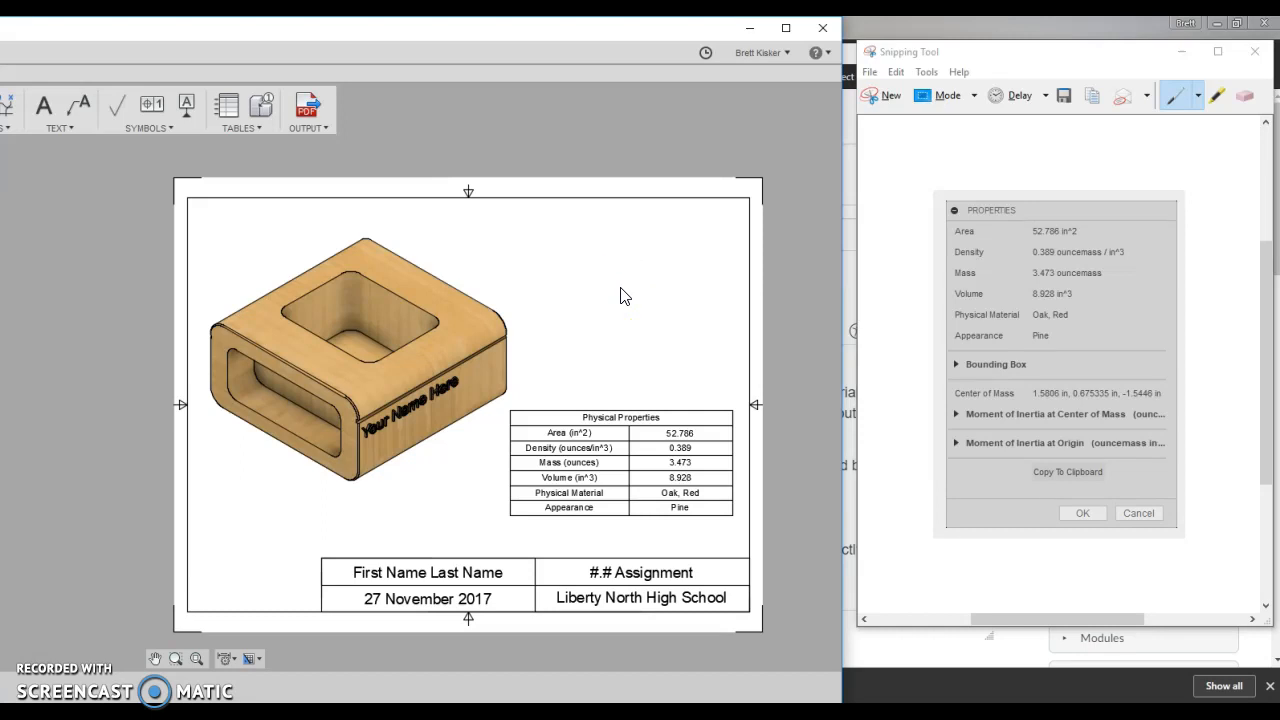
{"action": "left_click", "coordinate": [388, 317]}
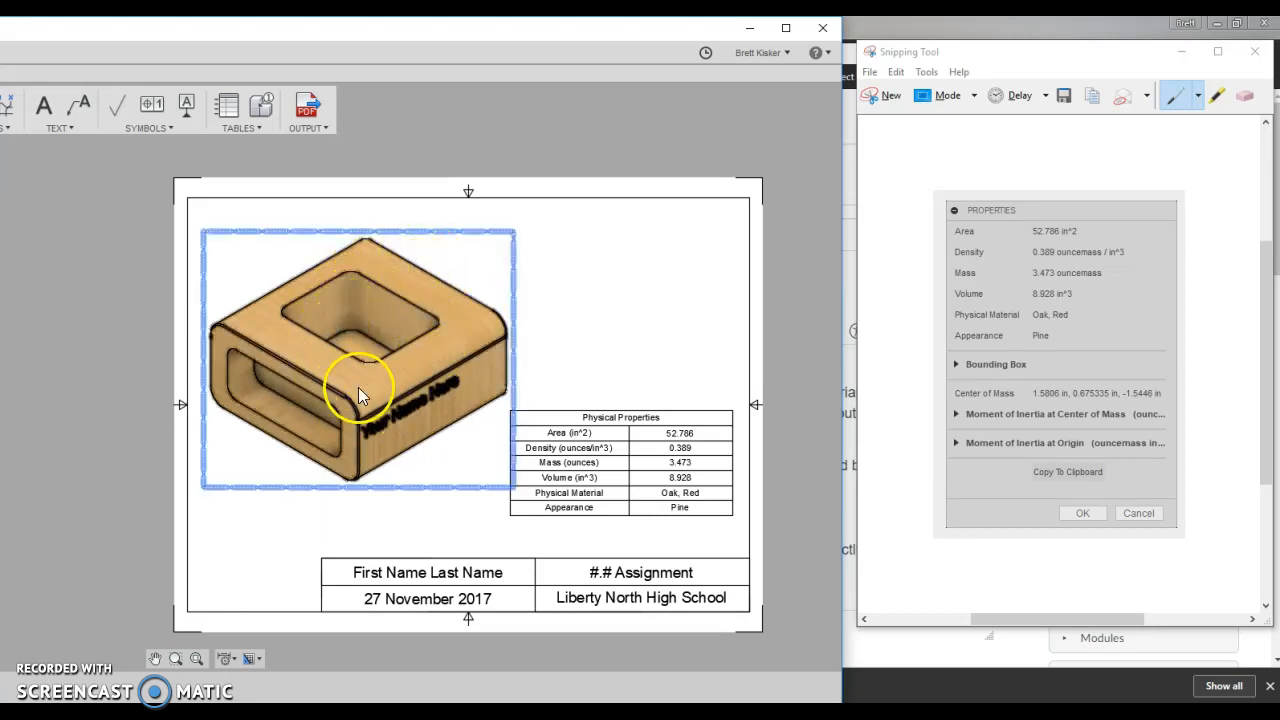
{"action": "left_click", "coordinate": [414, 541]}
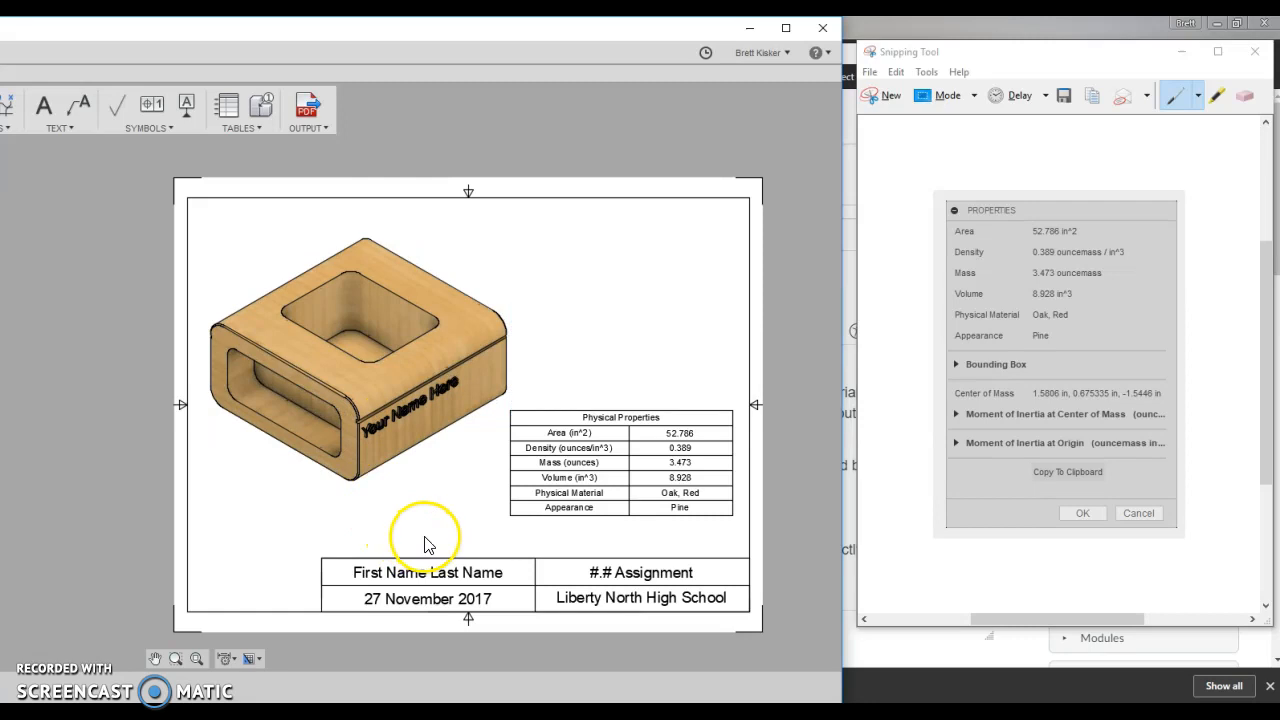
{"action": "left_click", "coordinate": [660, 485]}
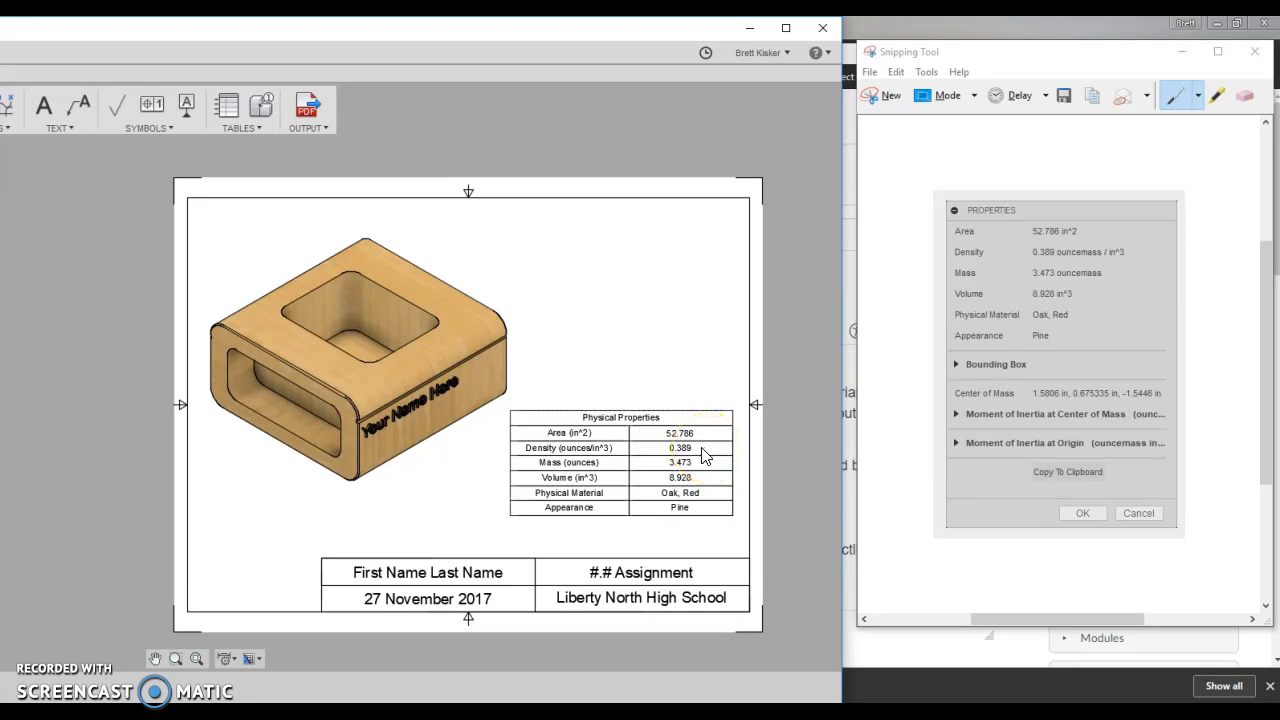
{"action": "left_click", "coordinate": [695, 470]}
{"action": "double_click", "coordinate": [731, 480]}
{"action": "left_click", "coordinate": [757, 472]}
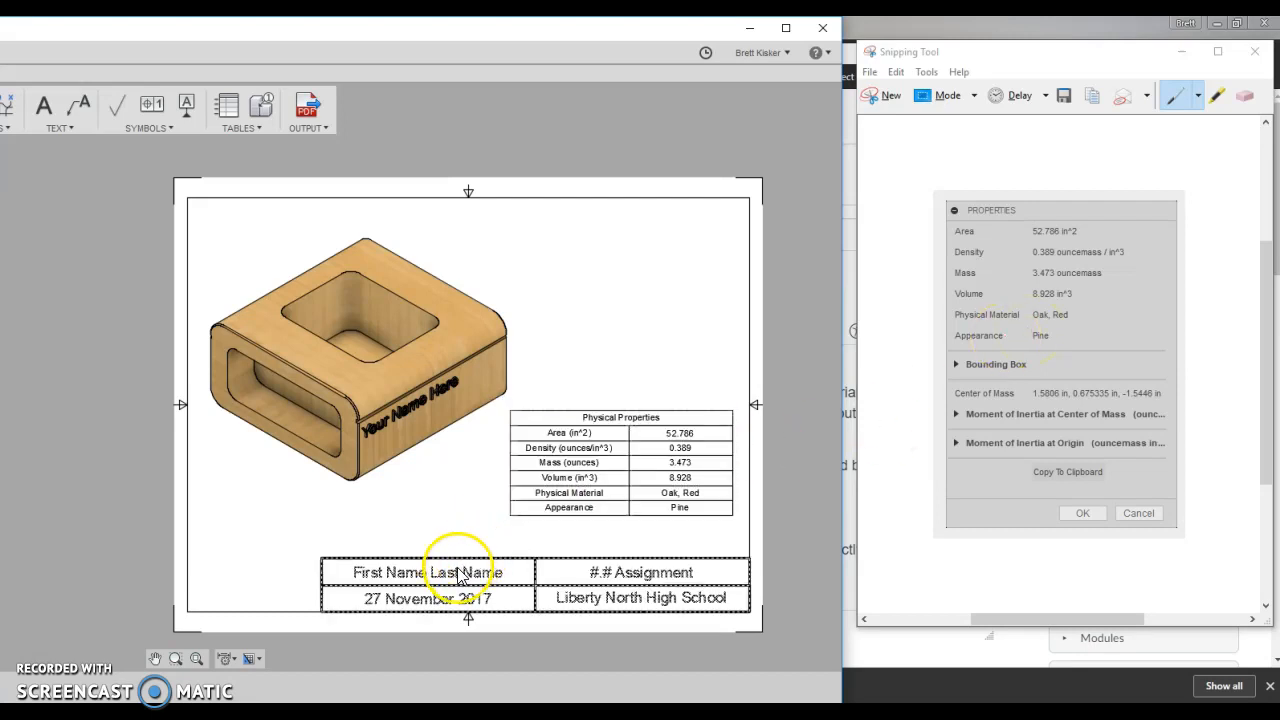
Maximize the drawing window and fill in the title block with the author's full name, date 17 January 2018 and assignment 5.2b Passenger Body.
{"action": "left_click", "coordinate": [786, 26]}
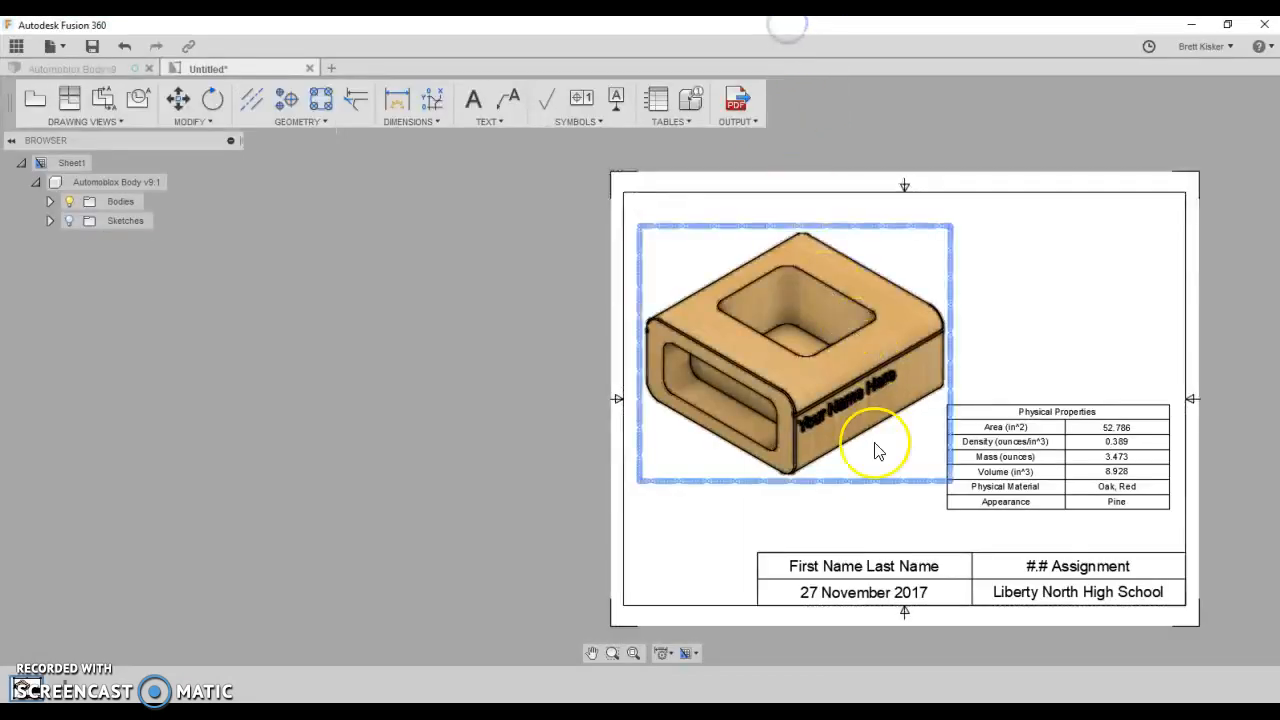
{"action": "double_click", "coordinate": [849, 565]}
{"action": "triple_click", "coordinate": [1197, 160]}
{"action": "type", "text": "Brett Kisker"}
{"action": "key", "text": "Tab"}
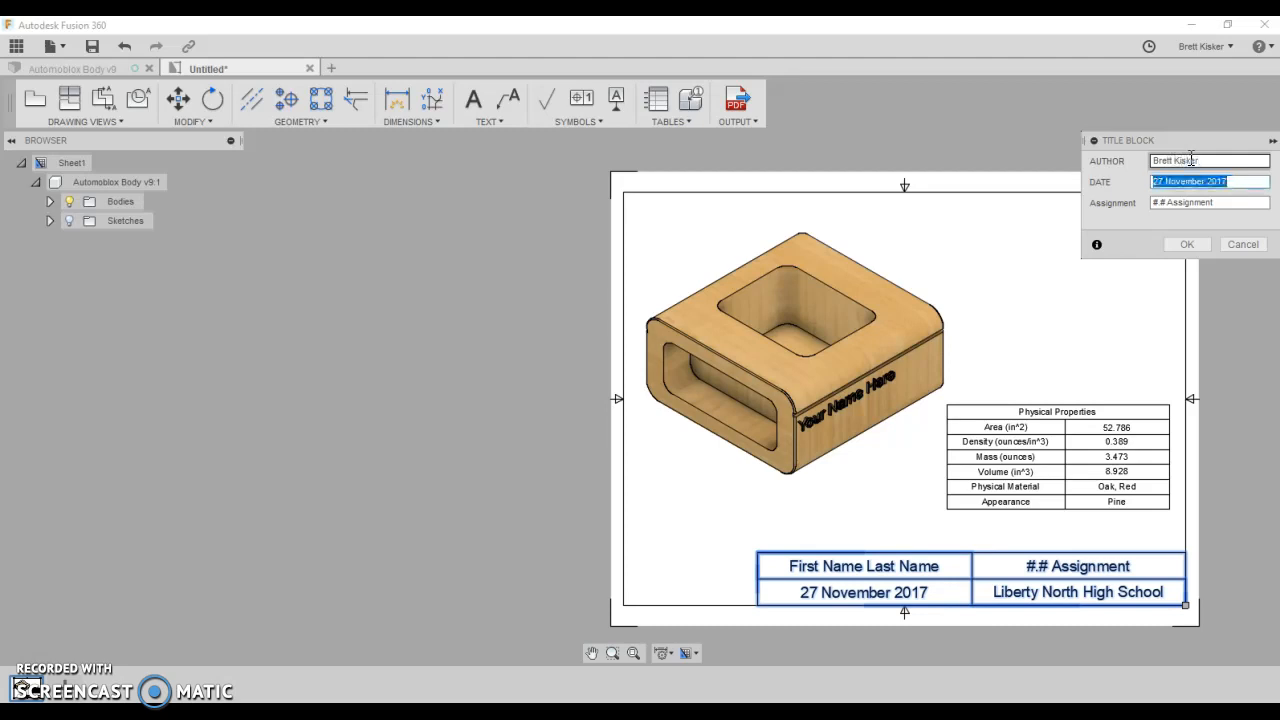
{"action": "type", "text": "17 January 201"}
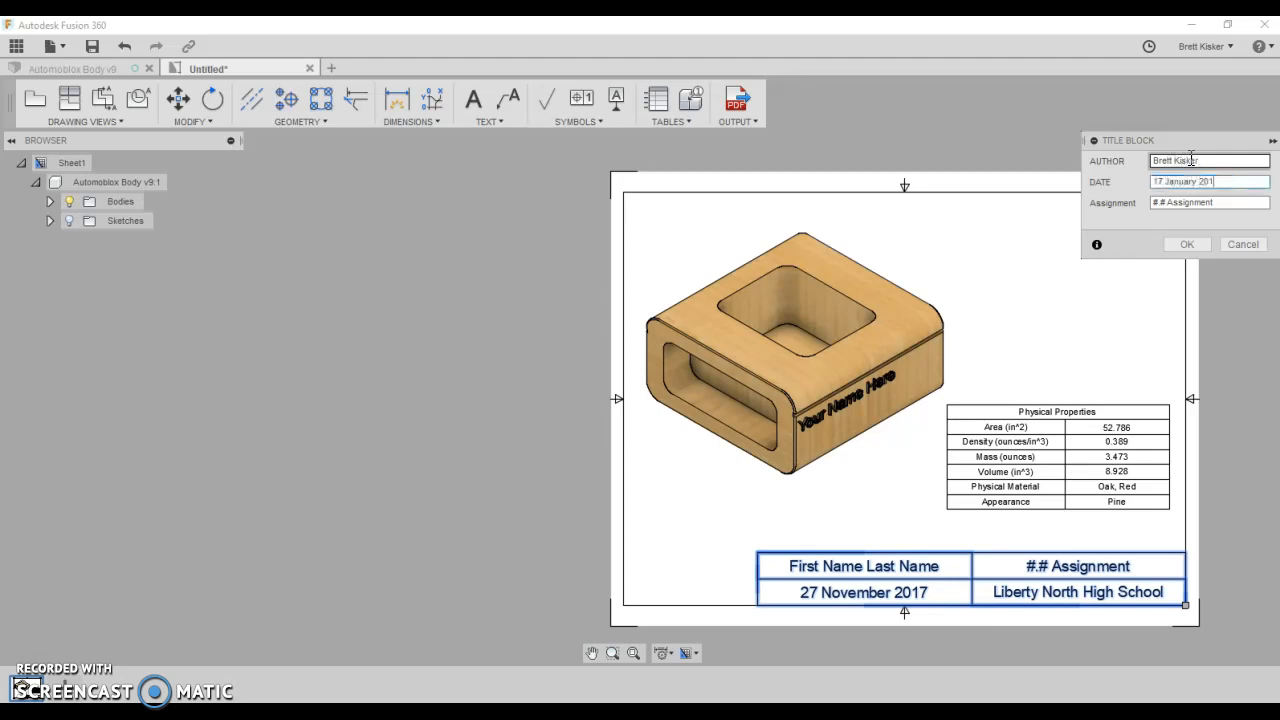
{"action": "type", "text": "8"}
{"action": "key", "text": "Tab"}
{"action": "type", "text": "5."}
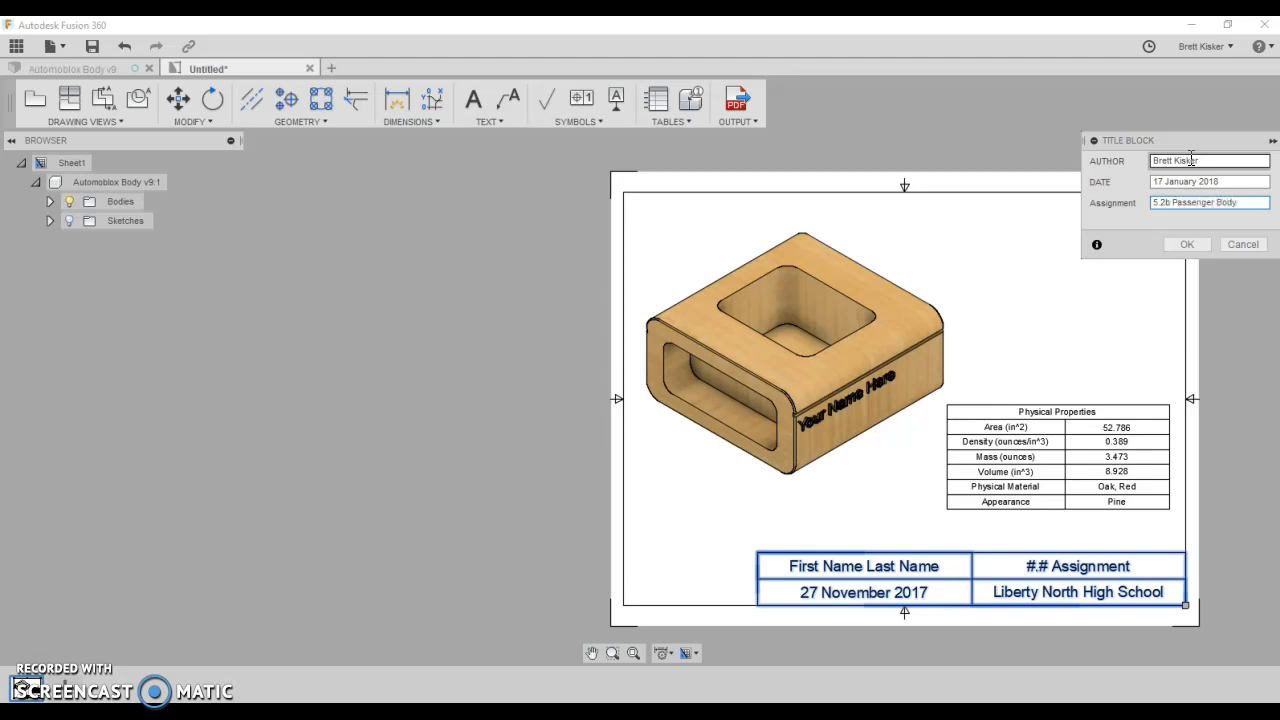
{"action": "left_click", "coordinate": [1204, 246]}
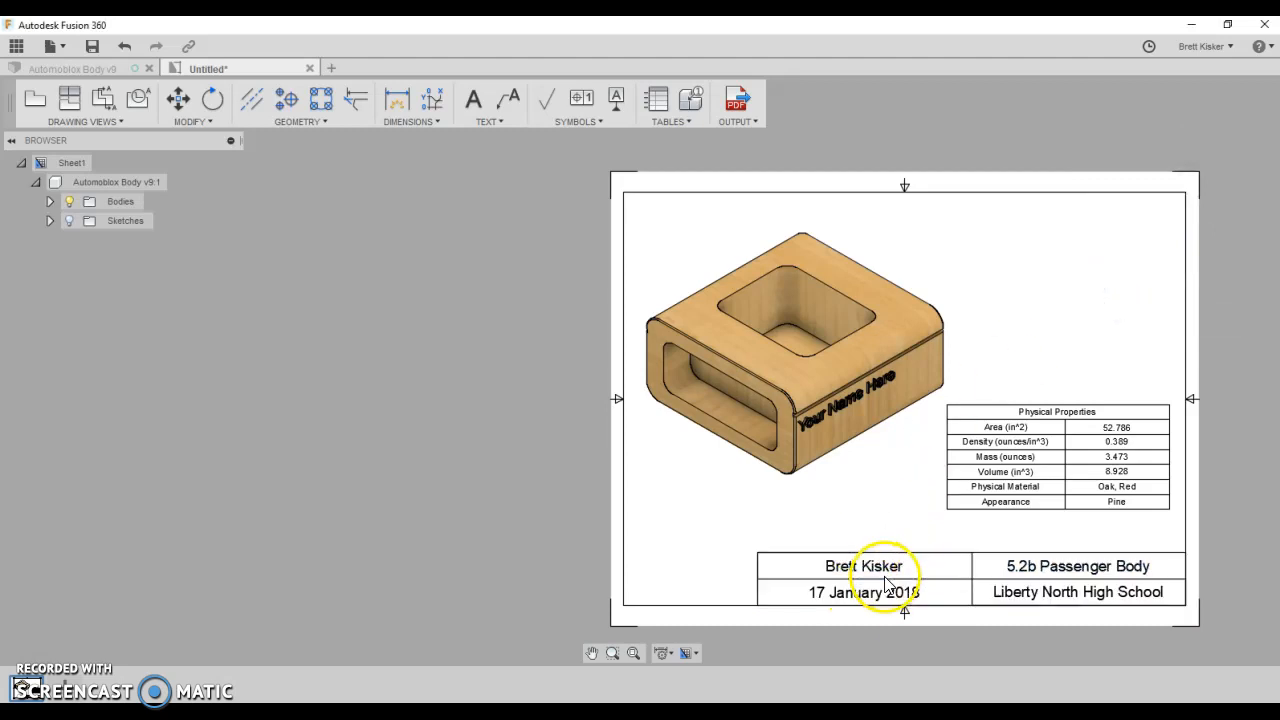
{"action": "scroll", "coordinate": [490, 402], "scroll_direction": "down", "scroll_amount": 1}
{"action": "mouse_move", "coordinate": [490, 402]}
{"action": "middle_mouse_down"}
{"action": "mouse_move", "coordinate": [309, 380]}
{"action": "mouse_move", "coordinate": [191, 398]}
{"action": "middle_mouse_up"}
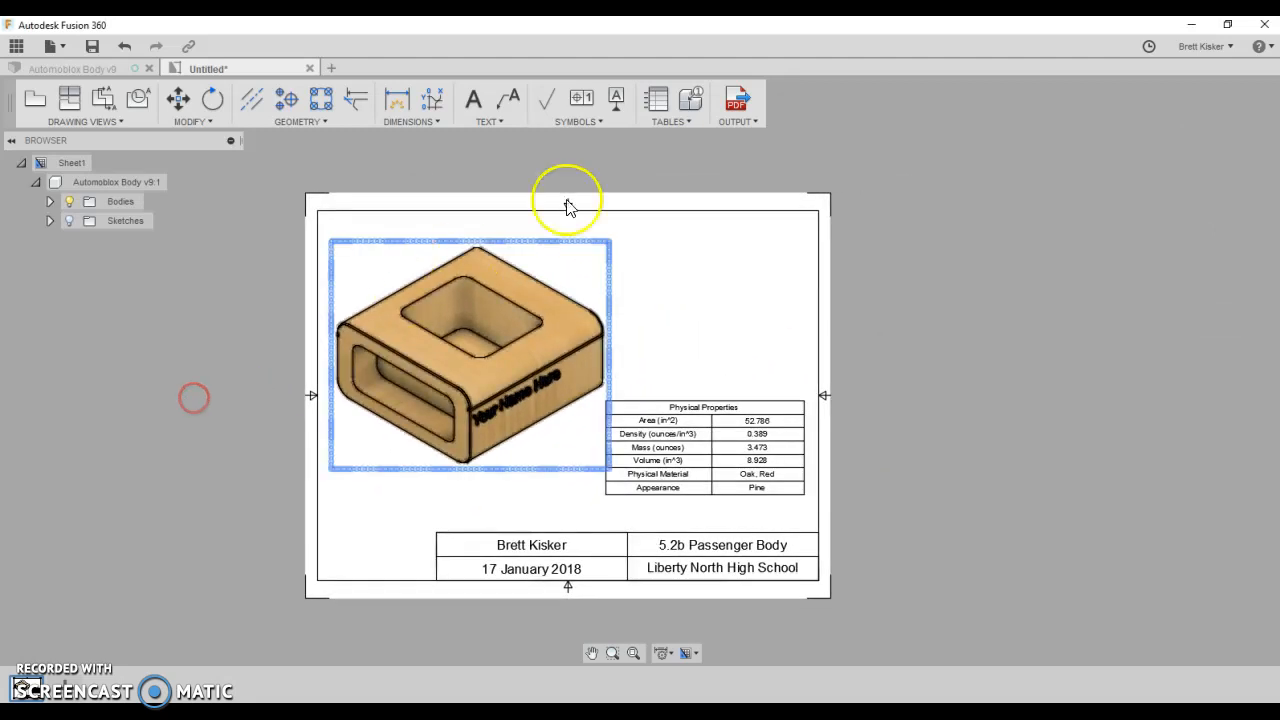